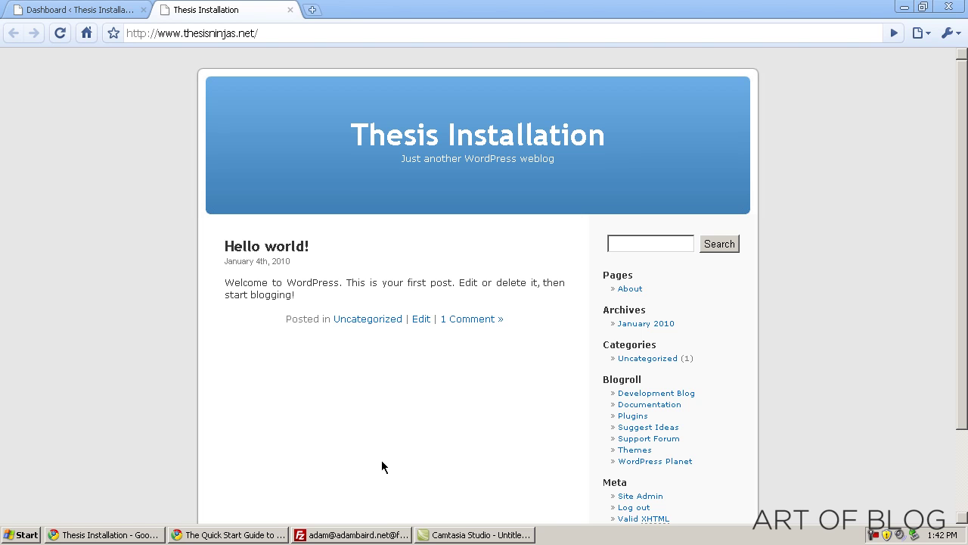
- Bring FileZilla forward to review the remote /ninjanet site files
left_click(360, 535)
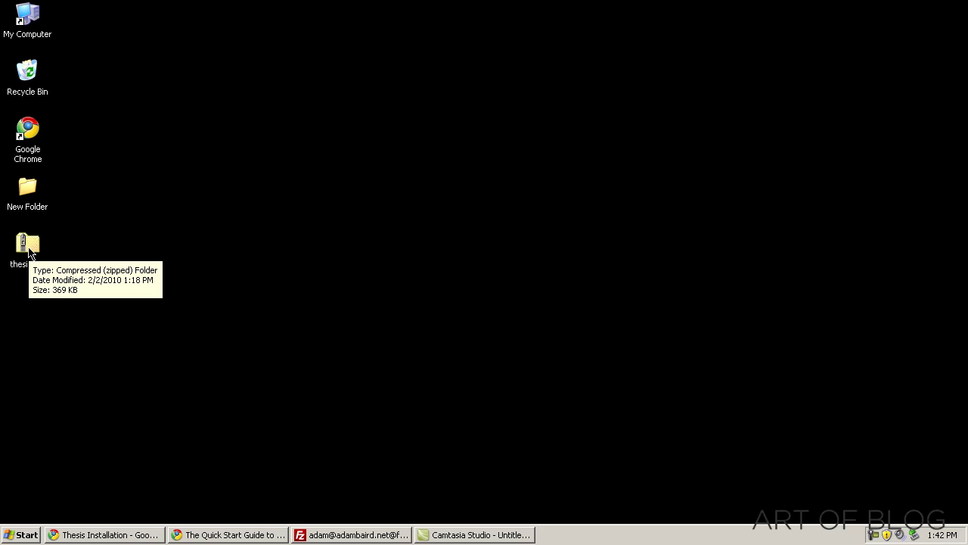
- Extract thesis_16.zip into a thesis_16 folder on the desktop and close the extracted folder window
left_click(29, 249)
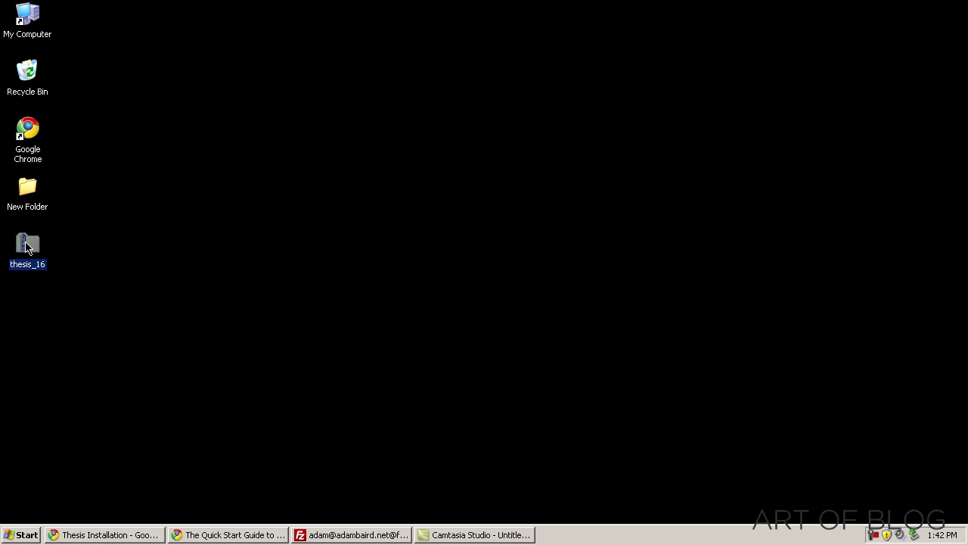
left_click_drag(68, 275, 8, 235)
left_click(123, 266)
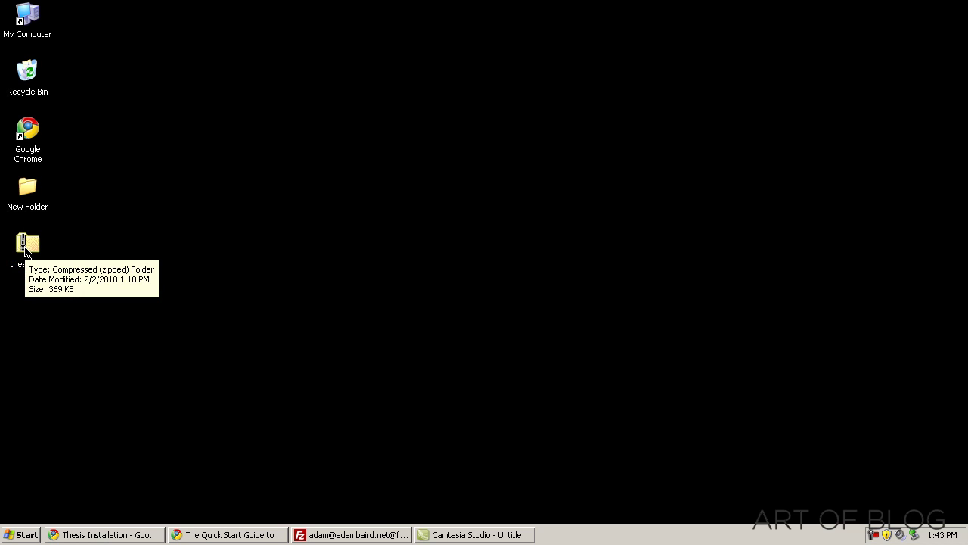
right_click(33, 243)
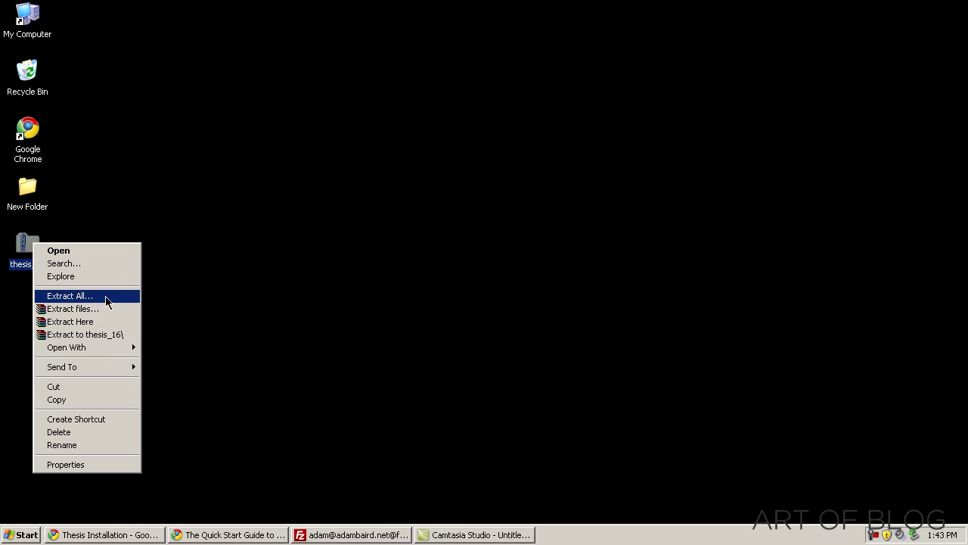
left_click(105, 296)
left_click(273, 301)
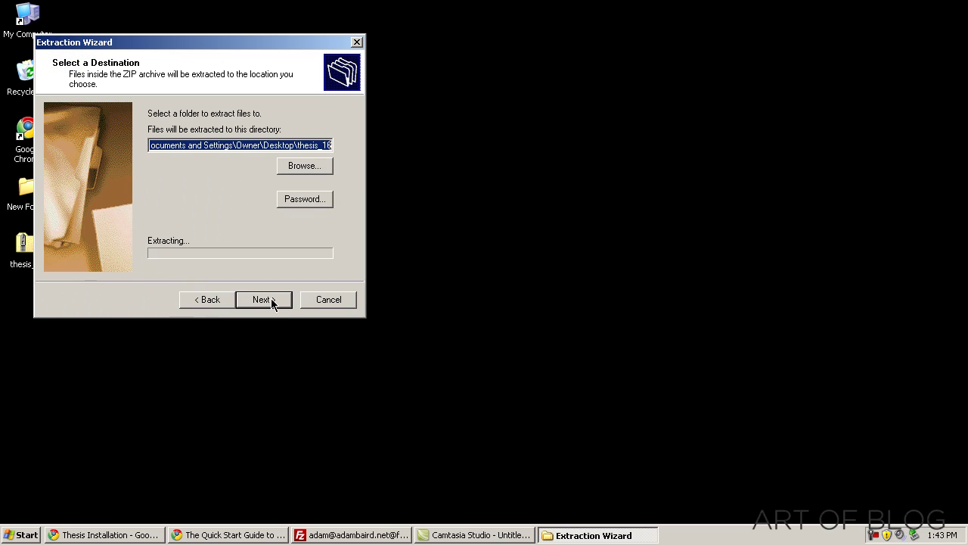
left_click(268, 302)
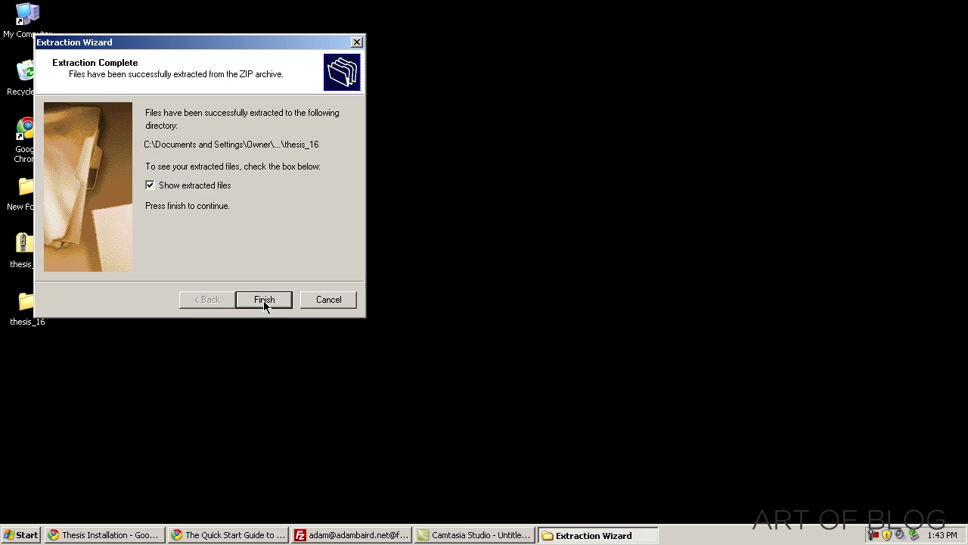
left_click(264, 300)
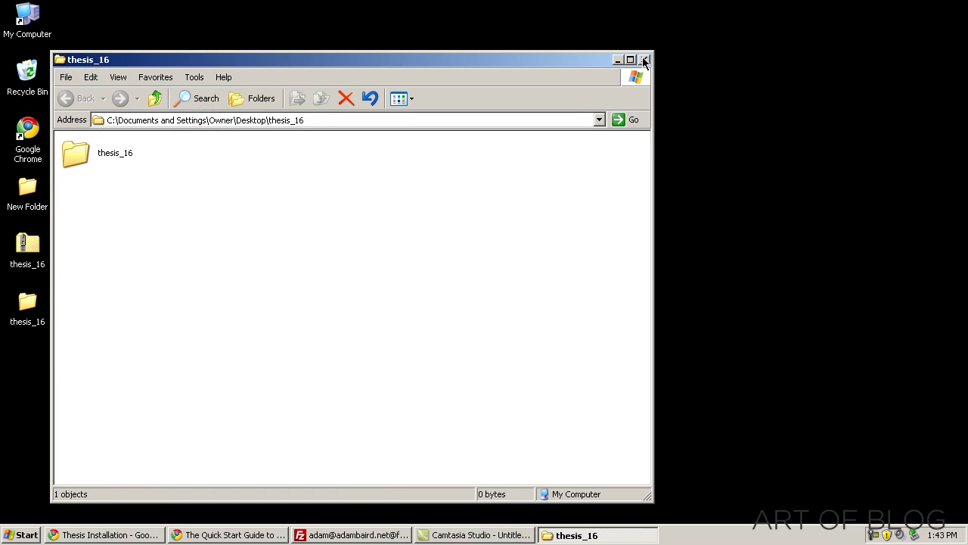
left_click(643, 60)
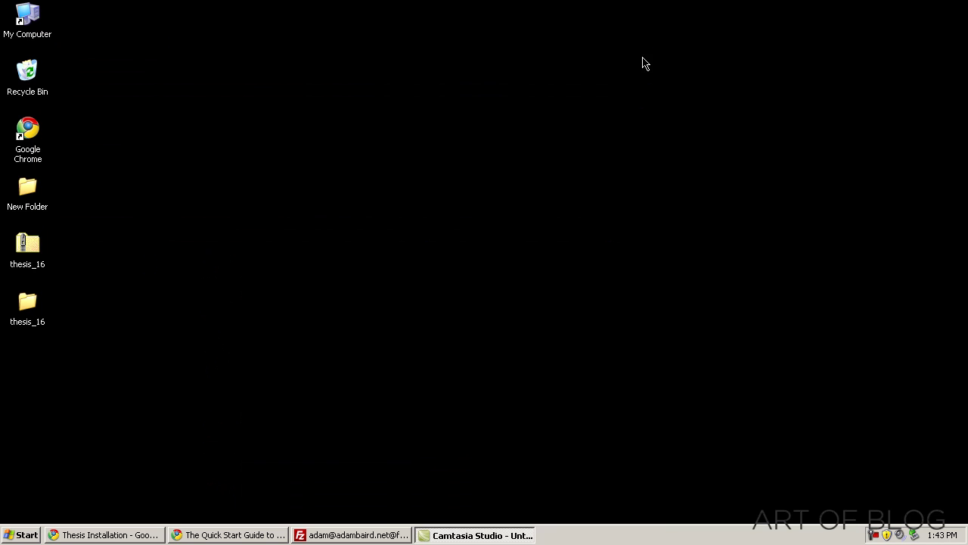
left_click(27, 303)
left_click(121, 321)
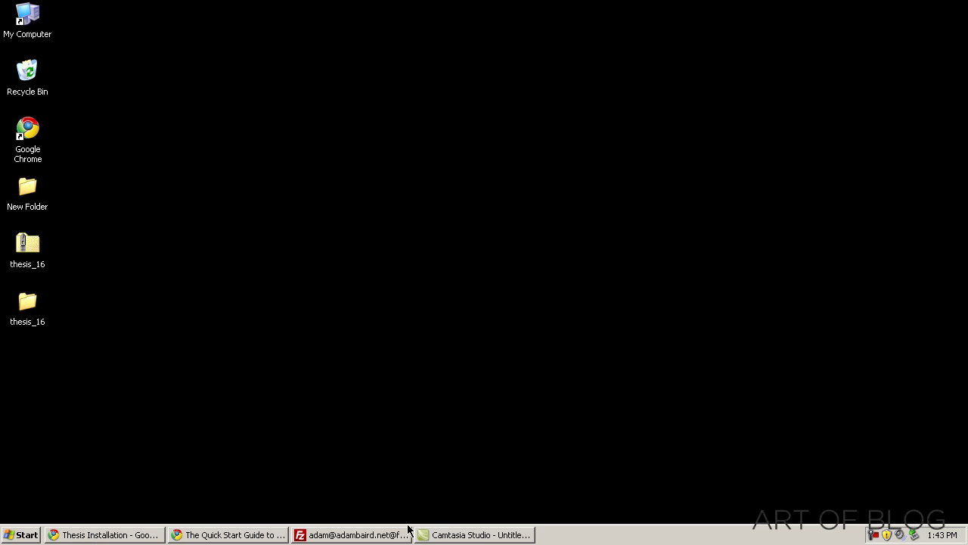
- Enter ftp.yoursite.com as FileZilla's host, then move through the Username and Password fields
left_click(356, 535)
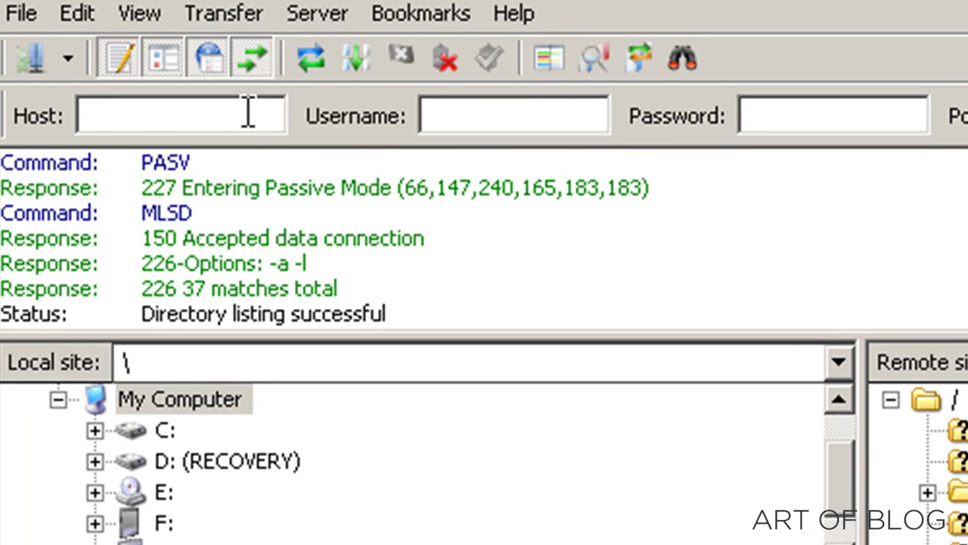
type("ftp.yourdom")
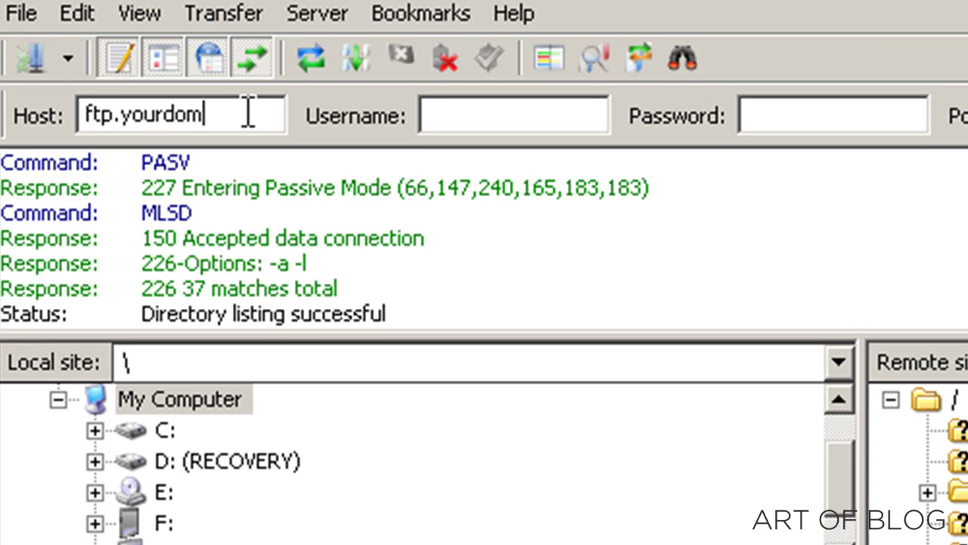
key("BackSpace")
key("BackSpace")
key("BackSpace")
type("site.com")
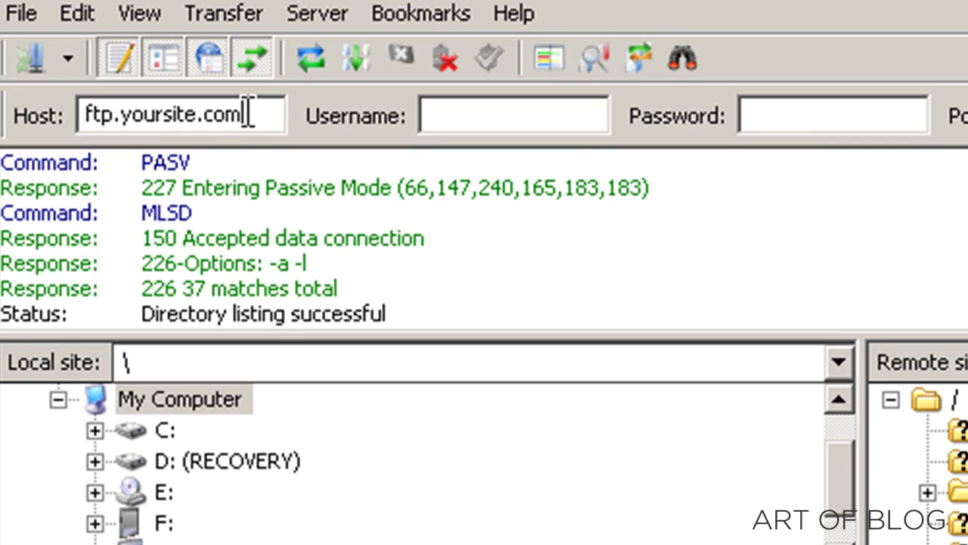
left_click(534, 108)
left_click(255, 114)
left_click(535, 111)
left_click(822, 114)
left_click(488, 113)
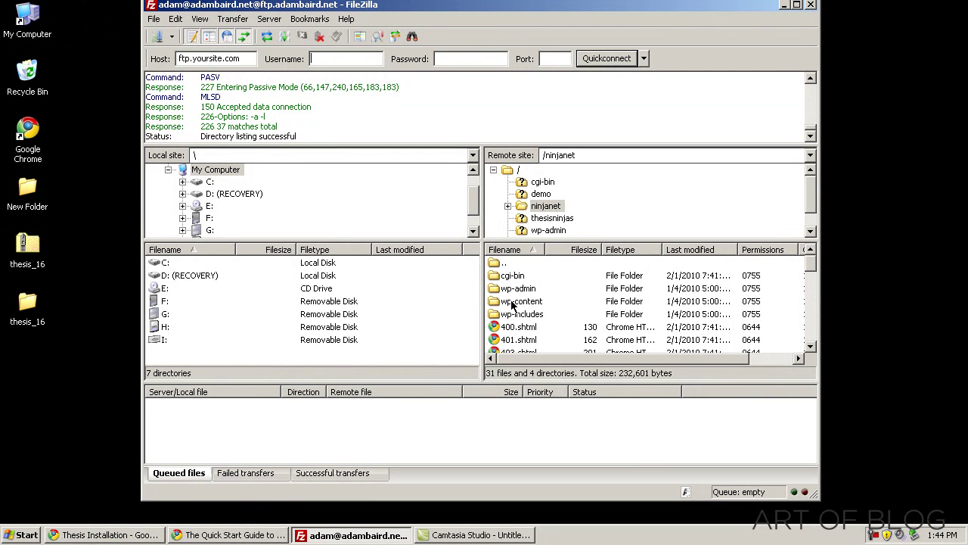
- Open wp-content/themes on the server and upload the desktop thesis_16 folder into it
left_click(513, 304)
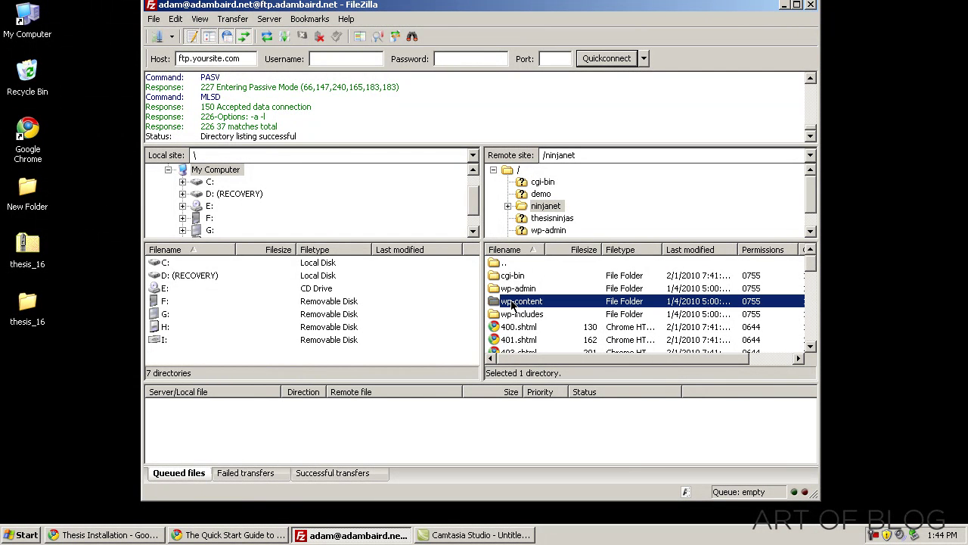
double_click(512, 304)
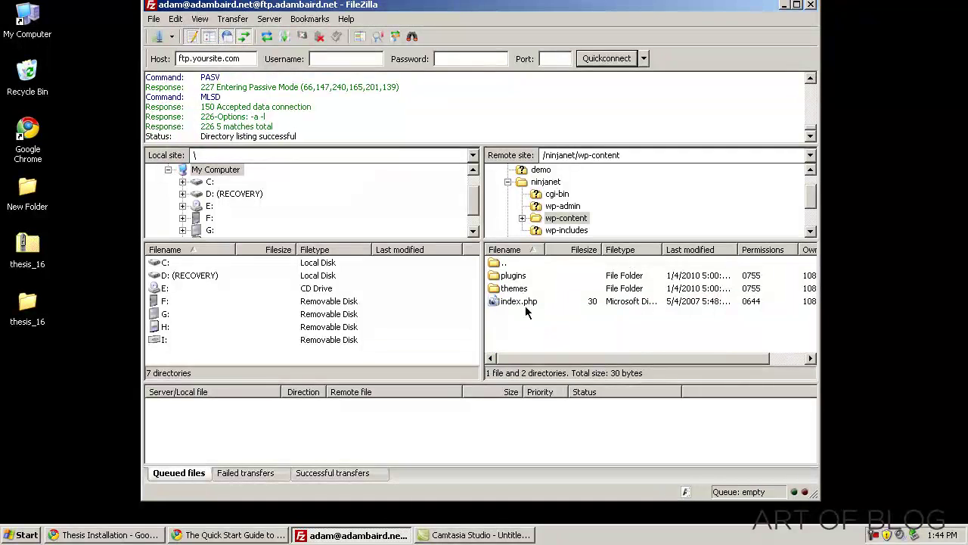
double_click(519, 288)
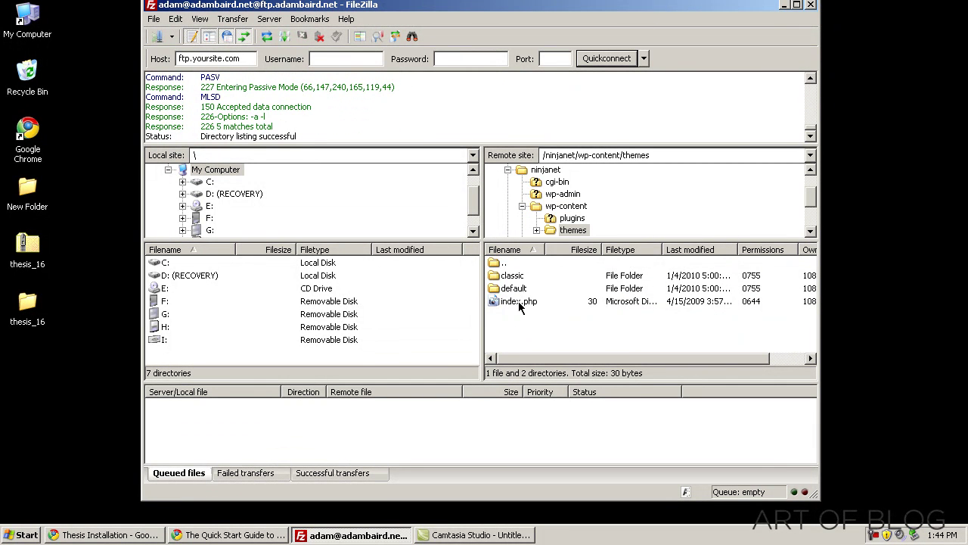
left_click(521, 289)
left_click(542, 335)
left_click(515, 278)
left_click(541, 339)
left_click_drag(32, 318, 536, 329)
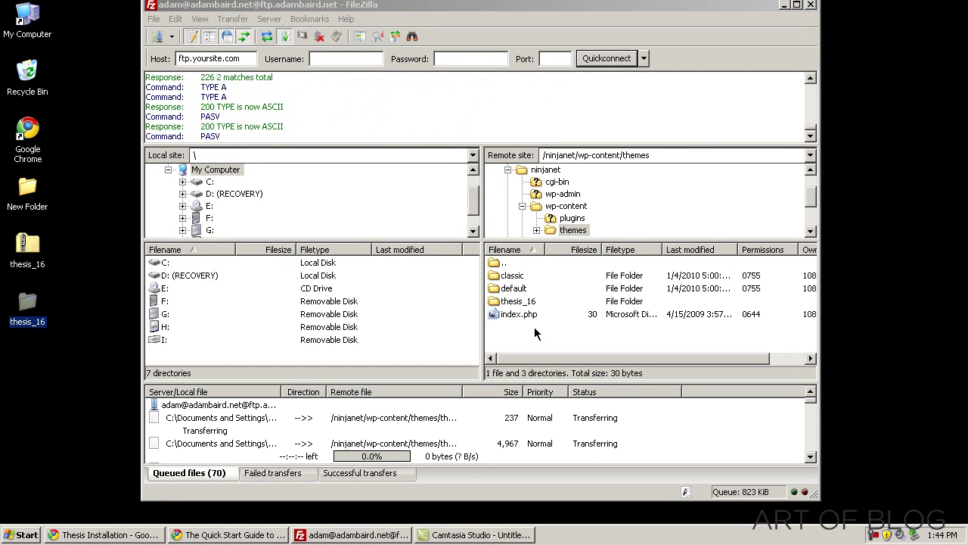
- Activate the Thesis 1.6 theme from Appearance > Themes in the WordPress dashboard
left_click(101, 535)
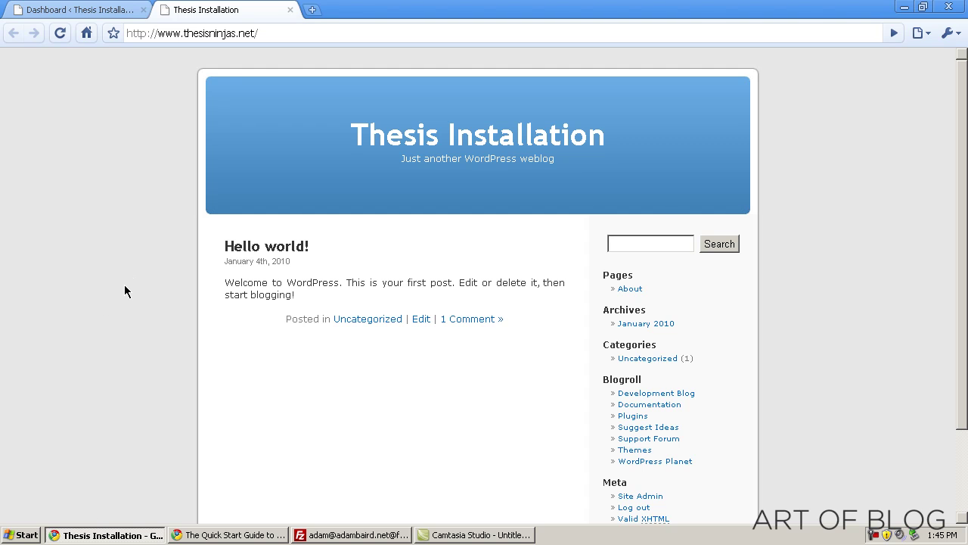
left_click(72, 10)
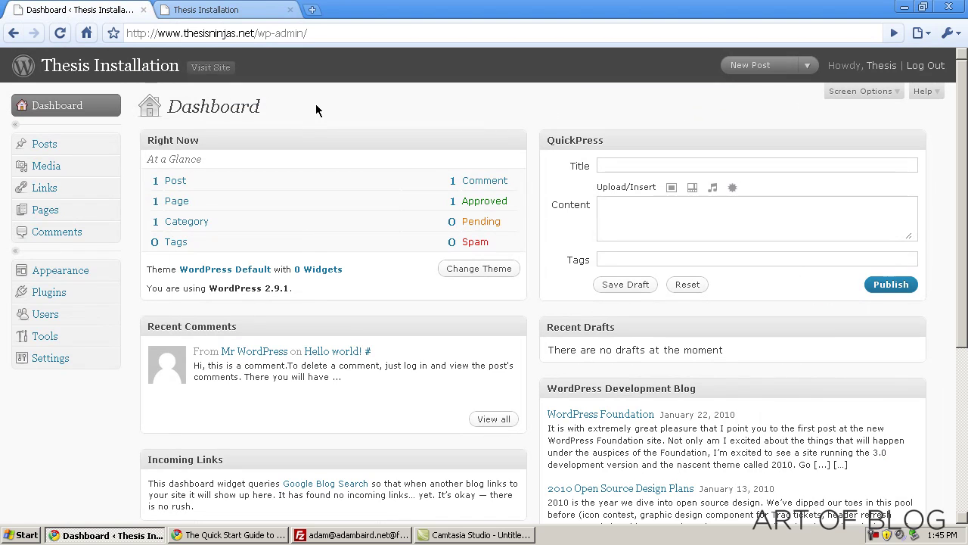
left_click(114, 271)
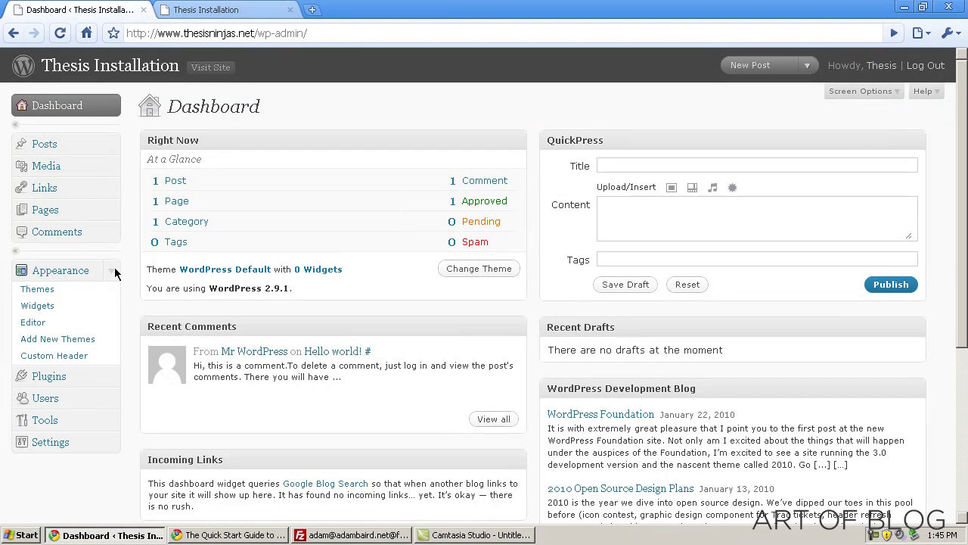
left_click(43, 290)
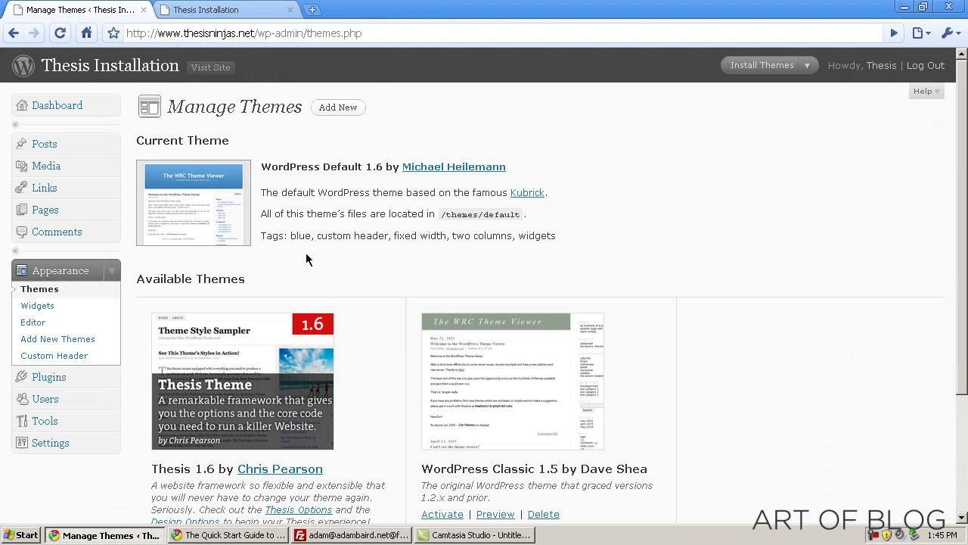
scroll(341, 284, "down", 3)
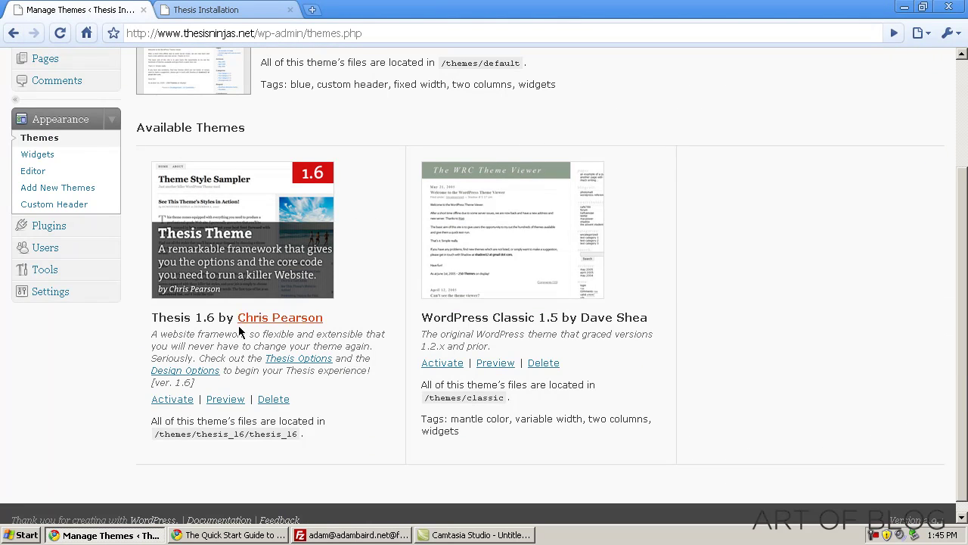
left_click(185, 403)
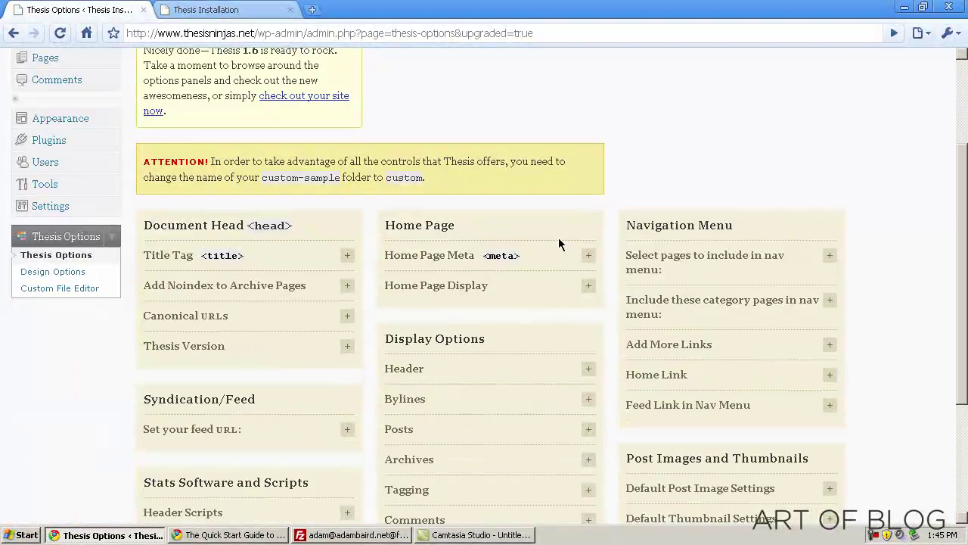
- Reload the blog's home page to preview the Thesis theme, then return to FileZilla's themes listing
scroll(564, 239, "up", 2)
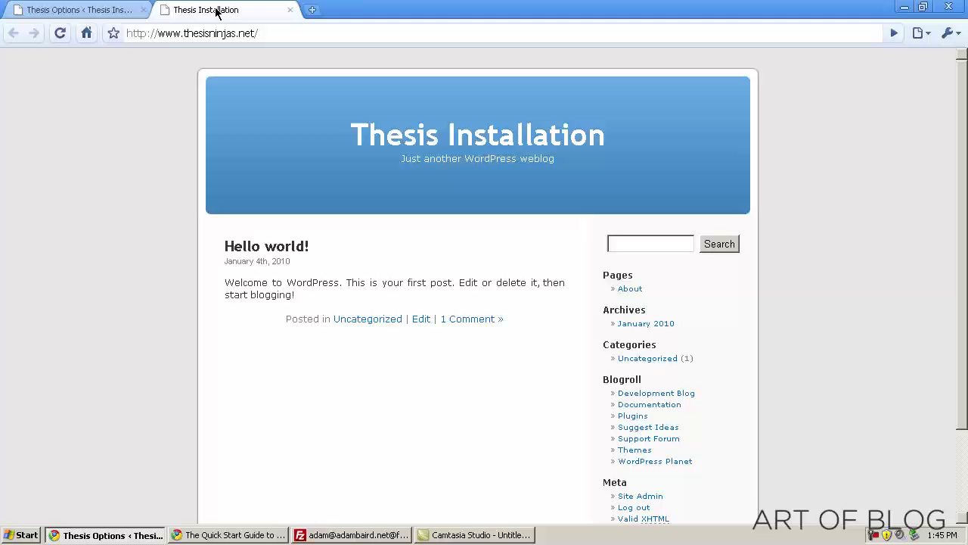
left_click(215, 10)
left_click(60, 36)
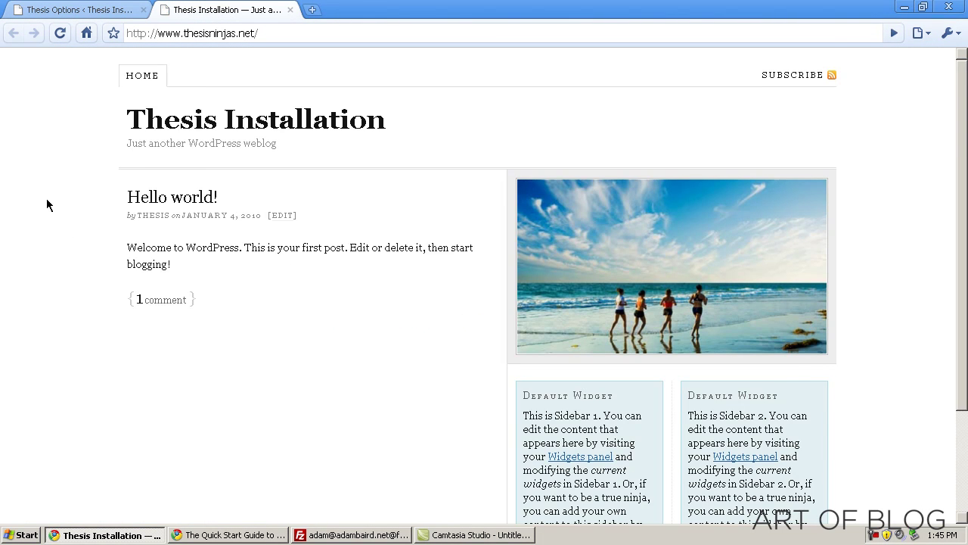
scroll(46, 204, "down", 2)
scroll(47, 204, "up", 2)
scroll(46, 204, "down", 2)
scroll(46, 205, "up", 2)
scroll(46, 204, "down", 1)
scroll(40, 204, "up", 1)
left_click(904, 7)
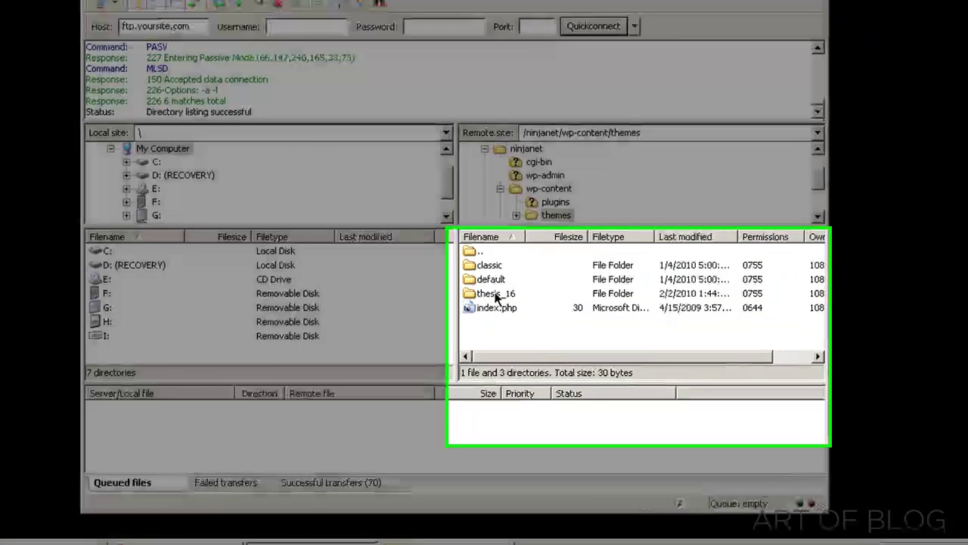
- Open the server's thesis_16/thesis_16 folder and widen the name column to read folder names
left_click(517, 301)
double_click(189, 189)
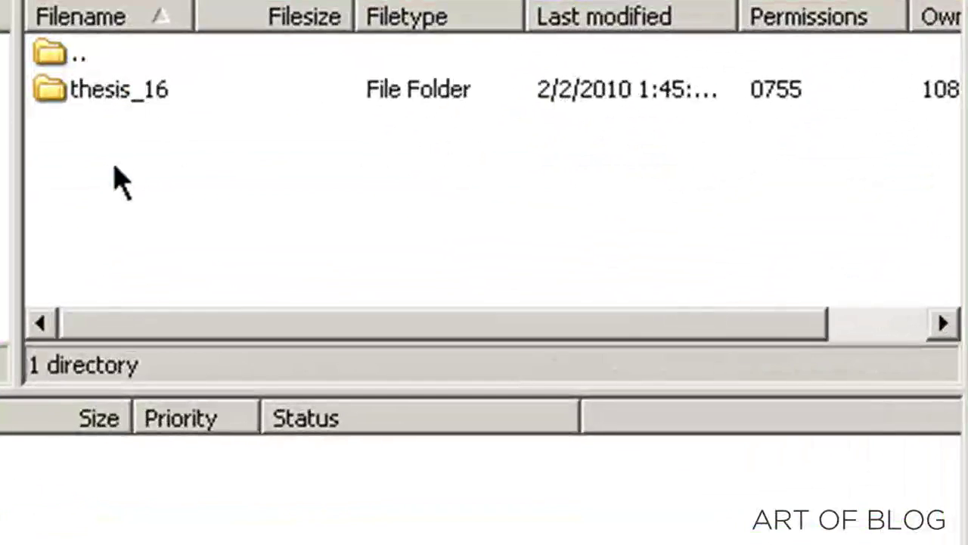
double_click(121, 91)
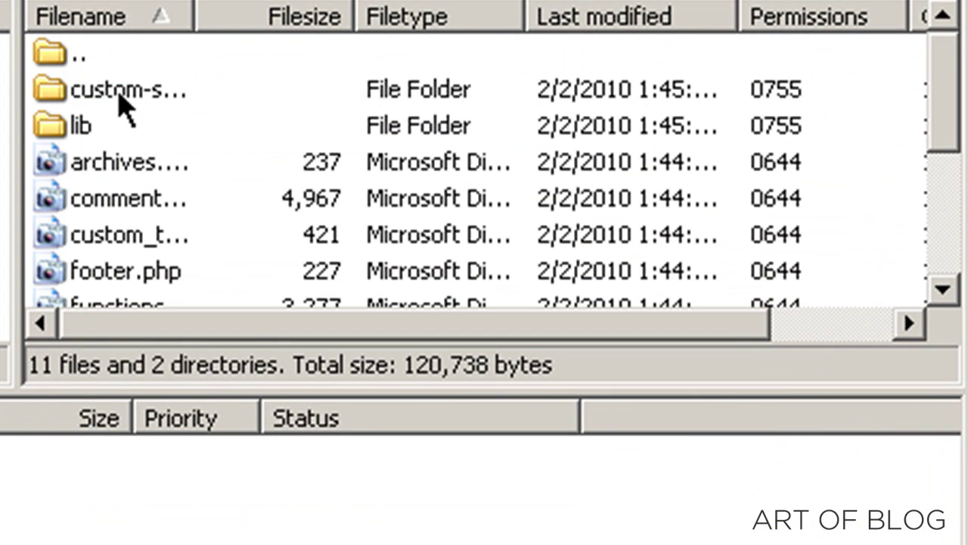
left_click(132, 92)
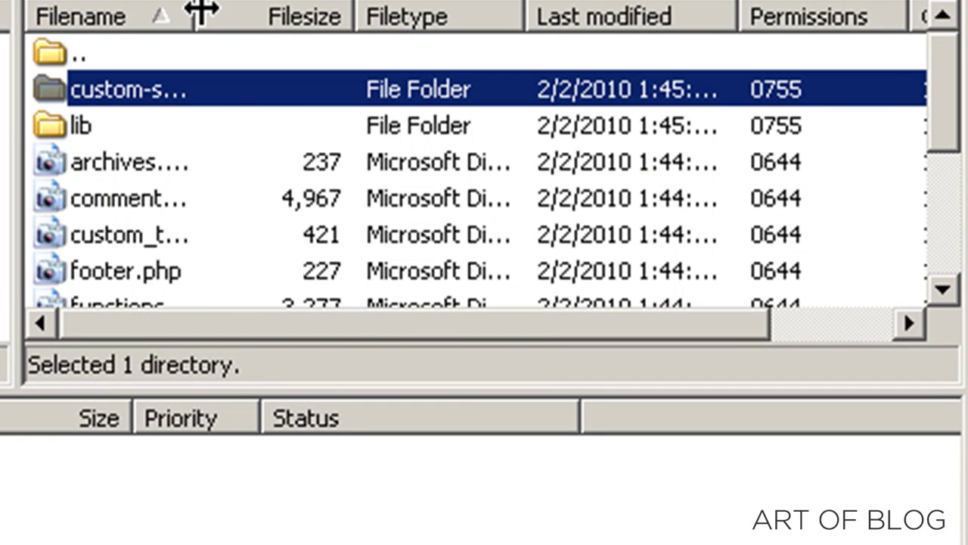
left_click_drag(194, 10, 286, 11)
left_click(193, 115)
left_click(186, 98)
- Rename the custom-sample folder to custom and open it
right_click(187, 98)
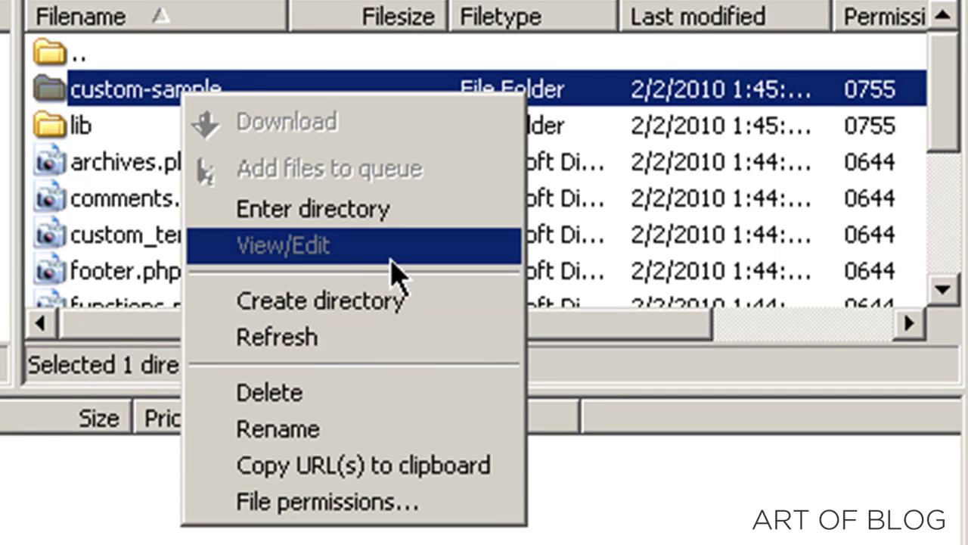
left_click(326, 439)
type("custom")
key("Return")
left_click(194, 130)
left_click(129, 98)
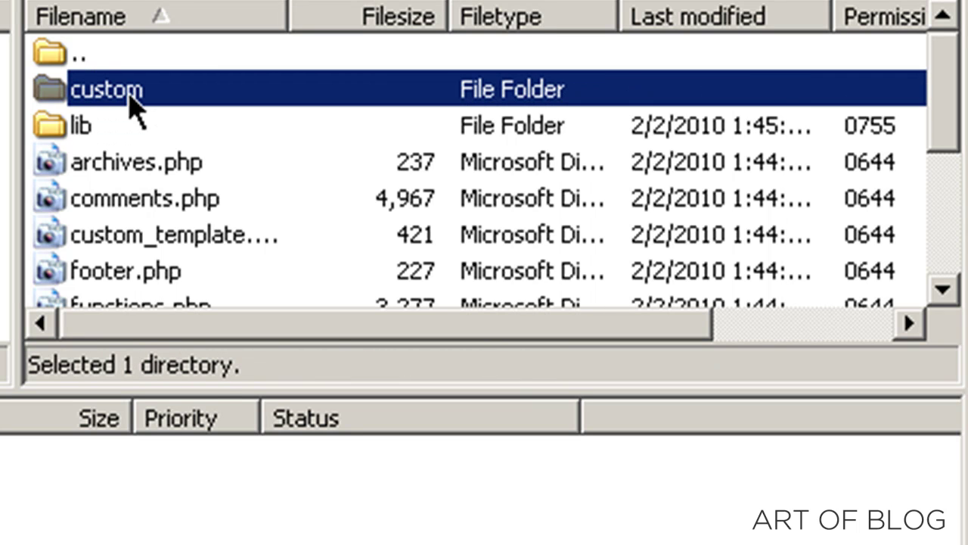
double_click(129, 98)
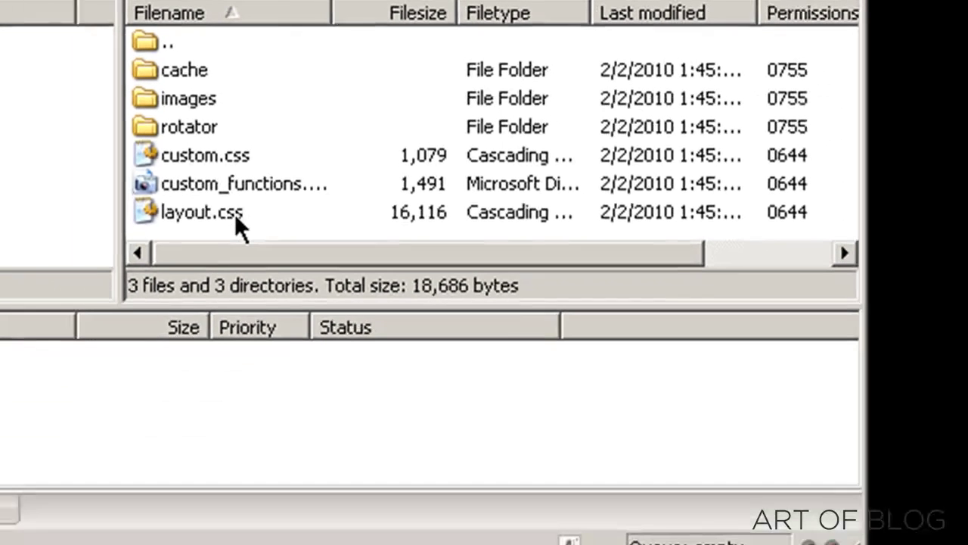
- Change layout.css permissions from 644 to 666 on the server
left_click(235, 213)
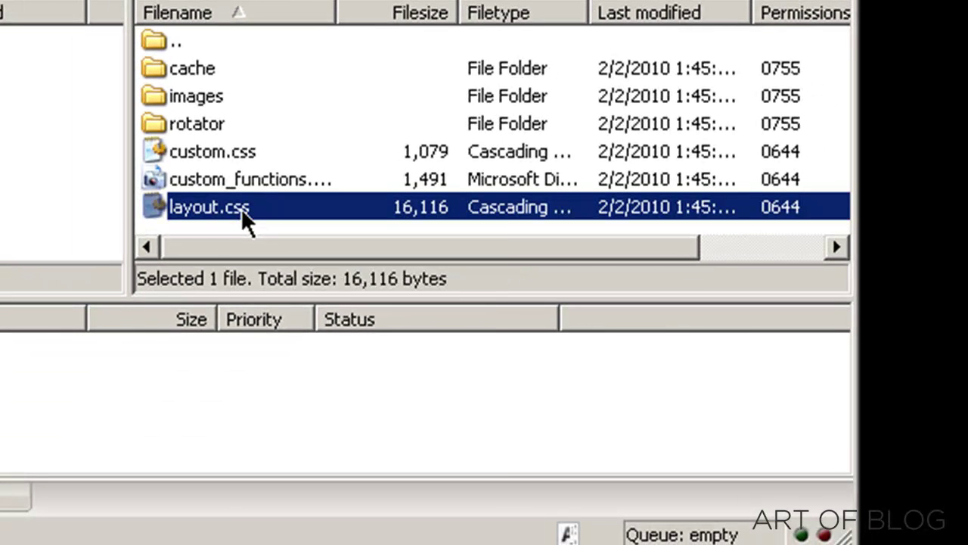
right_click(234, 214)
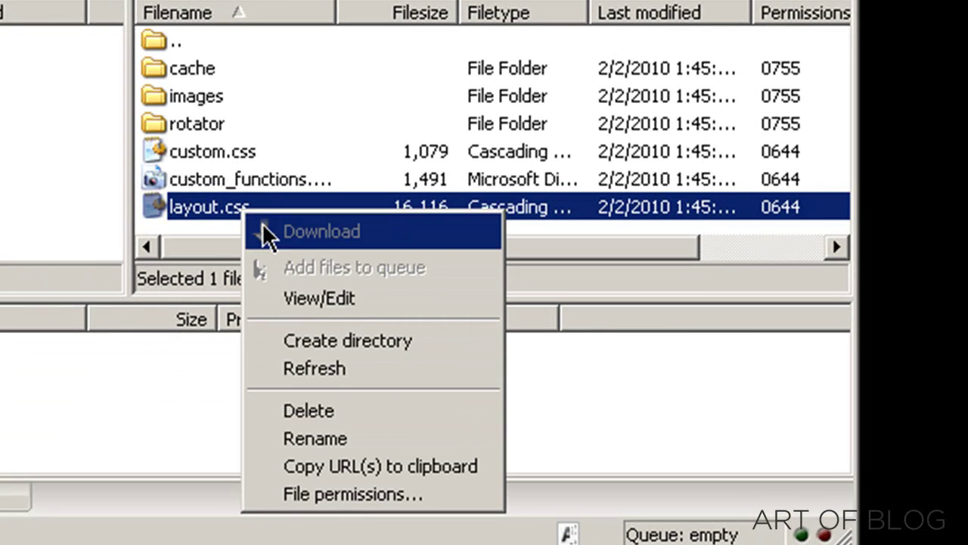
left_click(372, 492)
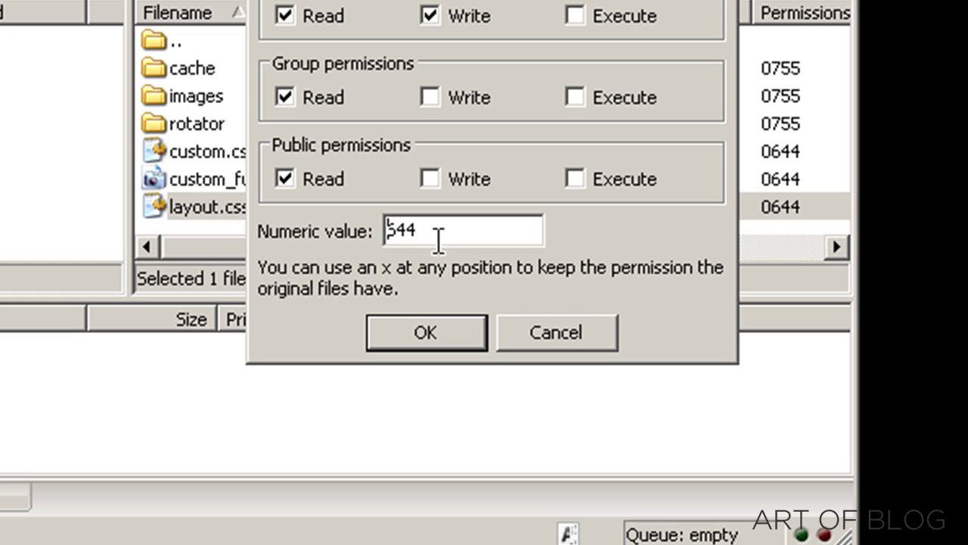
left_click_drag(443, 229, 387, 230)
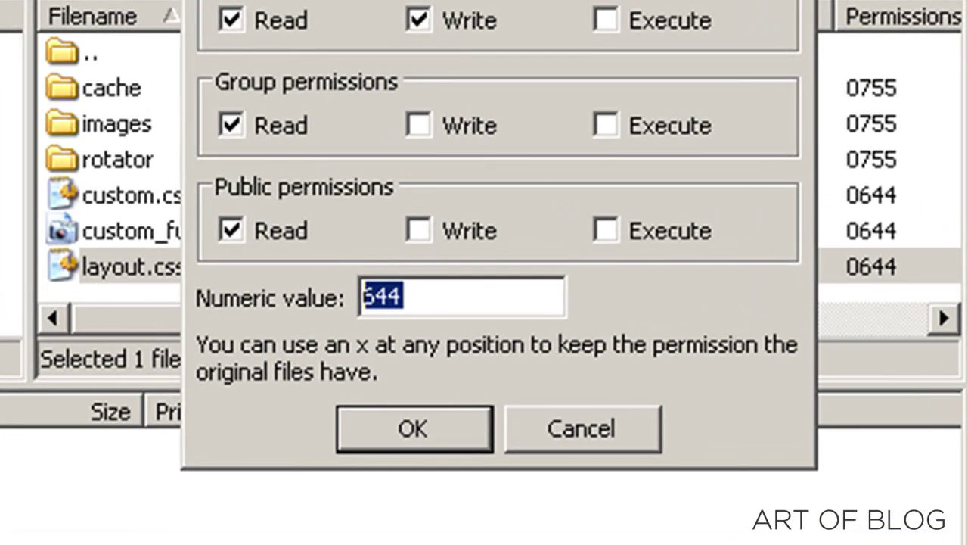
type("666")
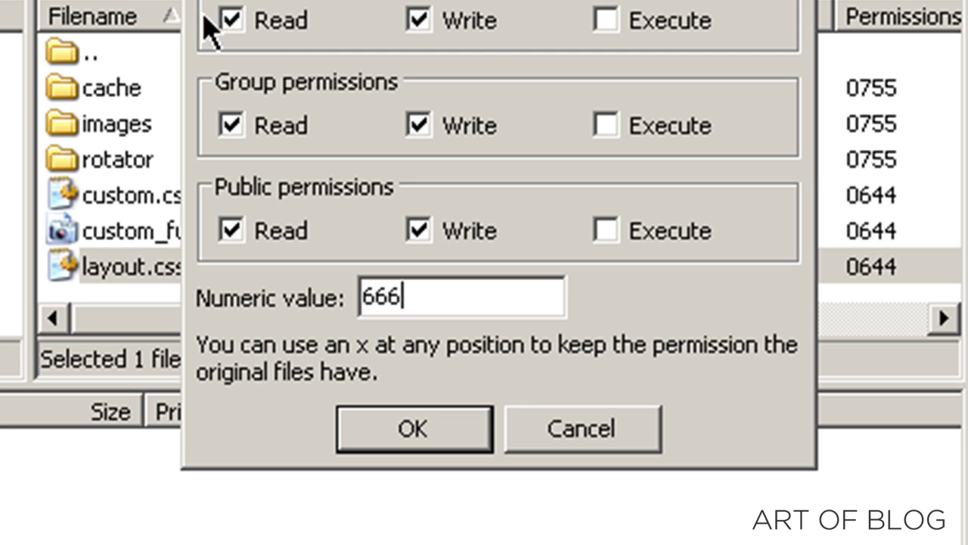
left_click(426, 429)
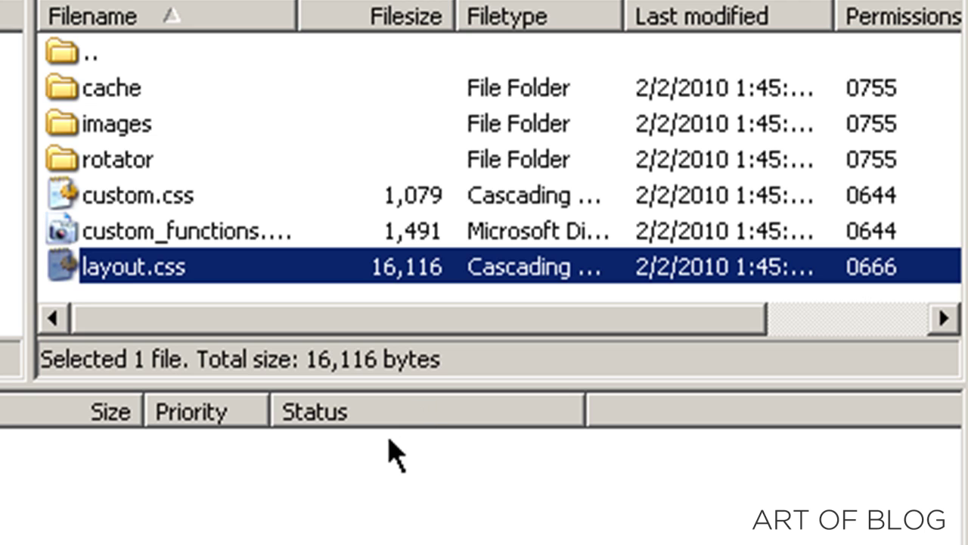
- Change the cache folder's permissions from 755 to 775
left_click(118, 94)
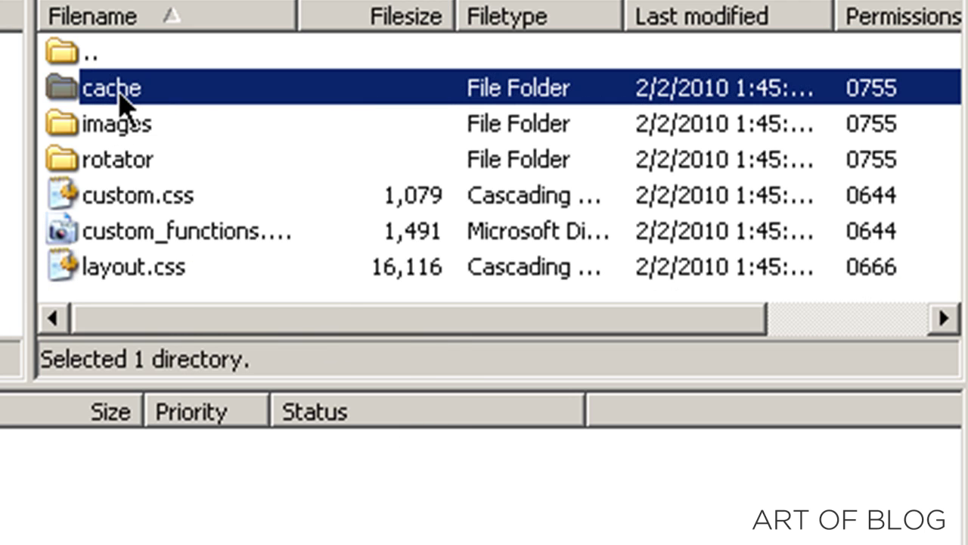
right_click(118, 94)
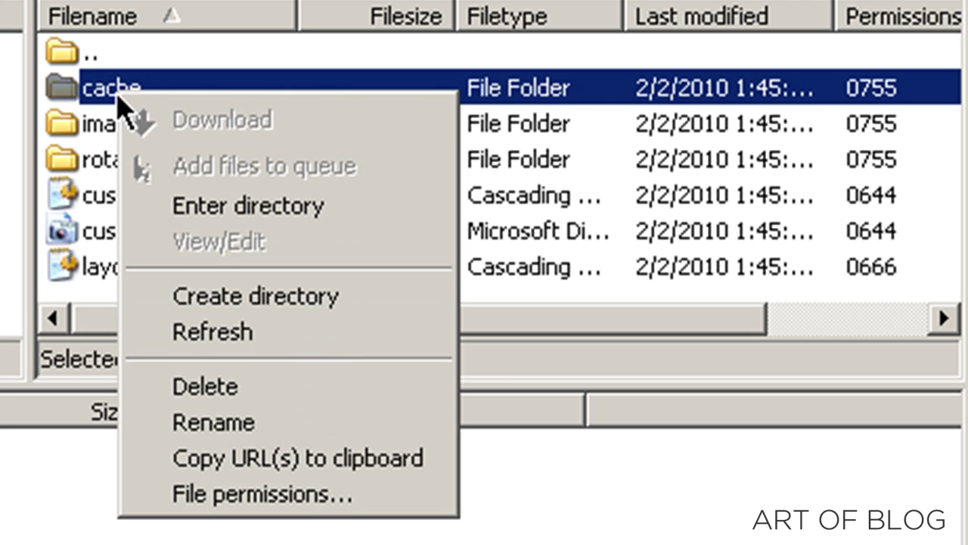
left_click(277, 503)
left_click(424, 227)
left_click_drag(423, 227, 18, 227)
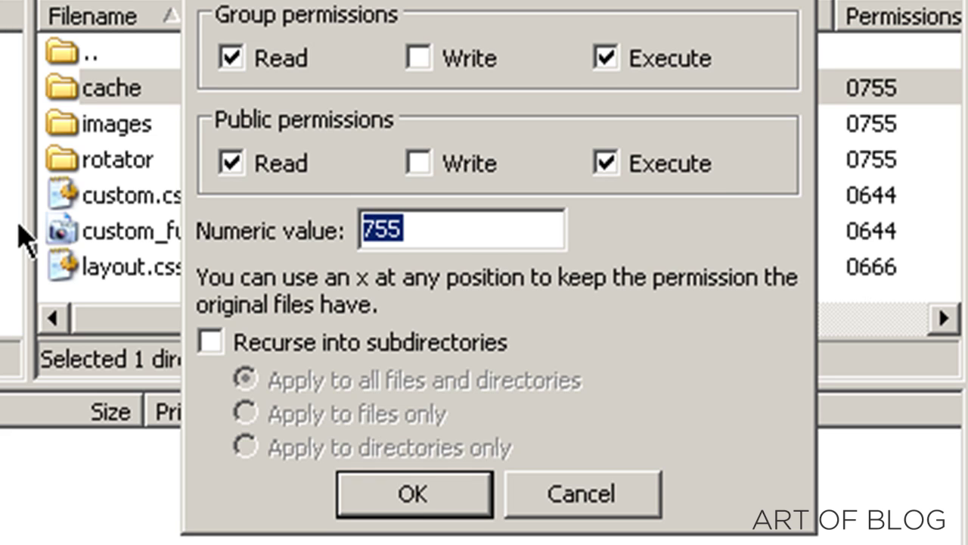
type("77")
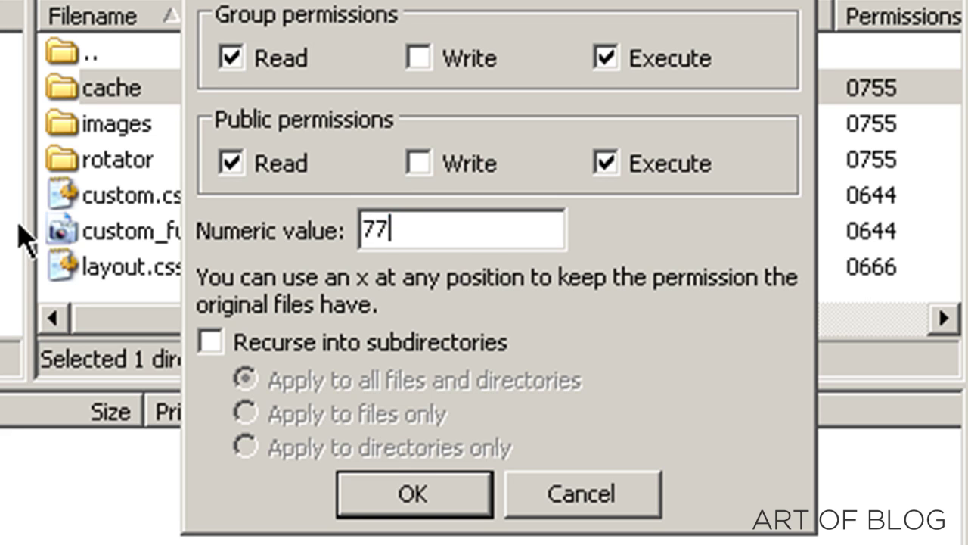
type("5")
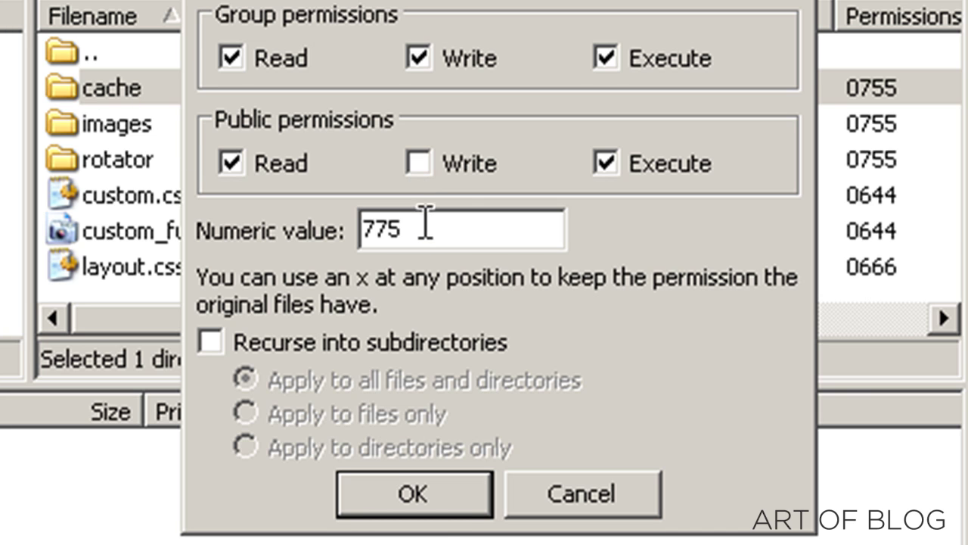
left_click(418, 510)
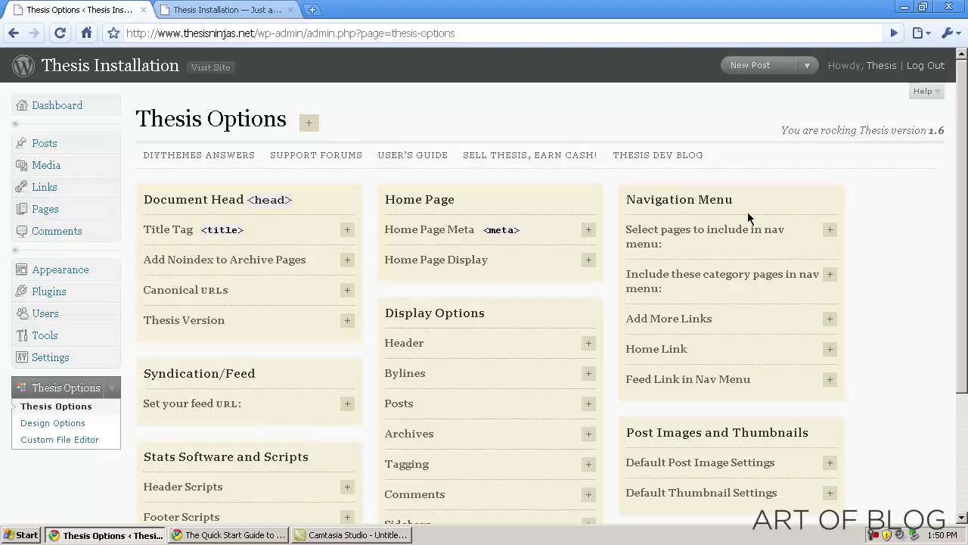
- Expand the Thesis Title Tag settings, then open the Hello world! post on the live blog
left_click(347, 230)
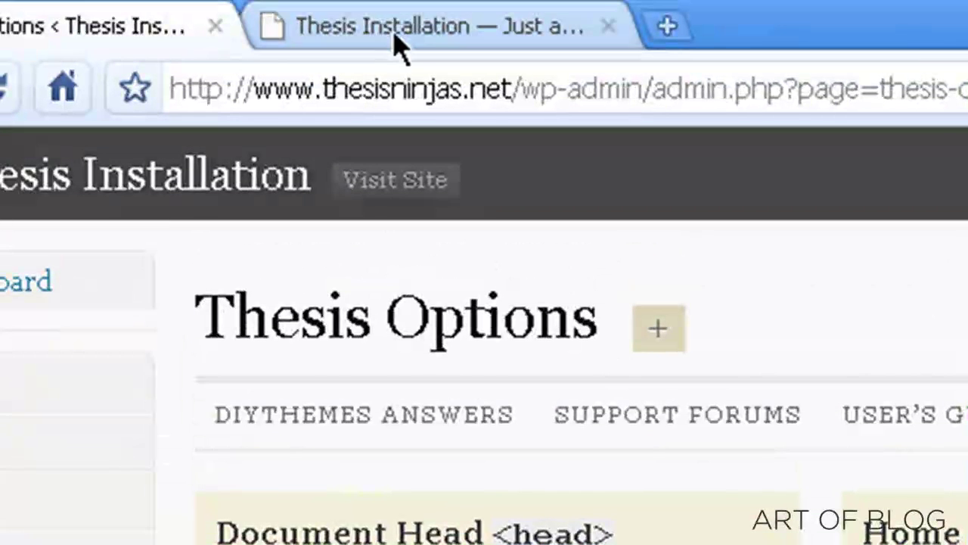
left_click(394, 34)
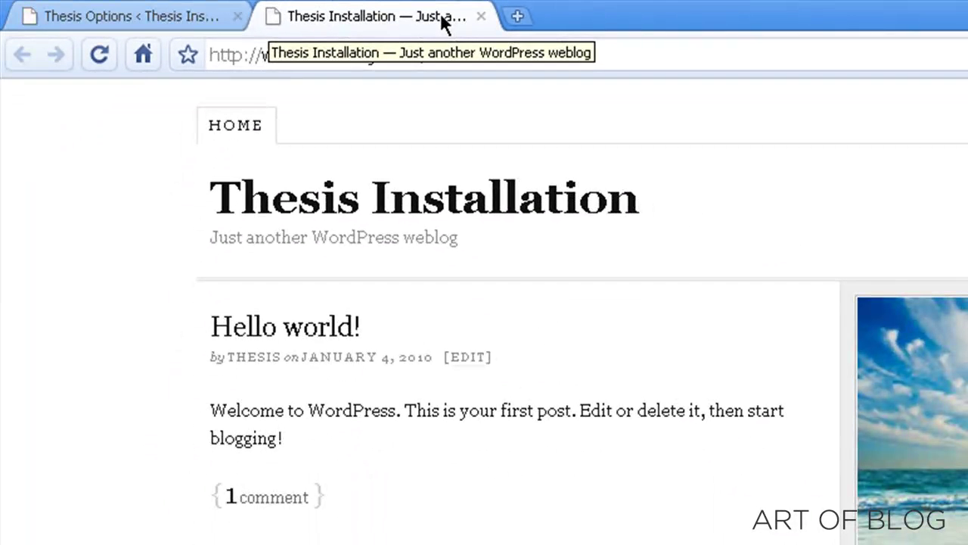
left_click(289, 327)
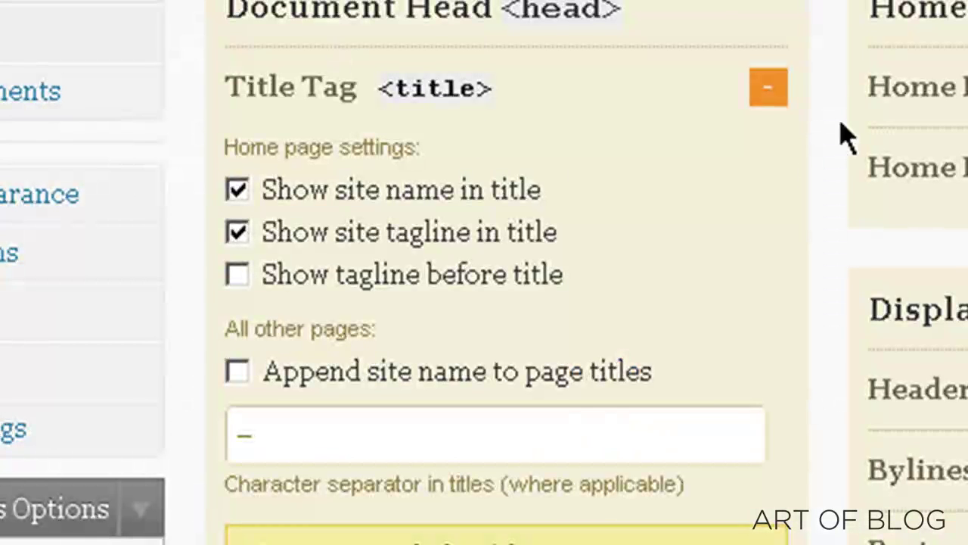
- Keep the separator as is, drop the tagline from the home title, and append the site name to other page titles
left_click(560, 421)
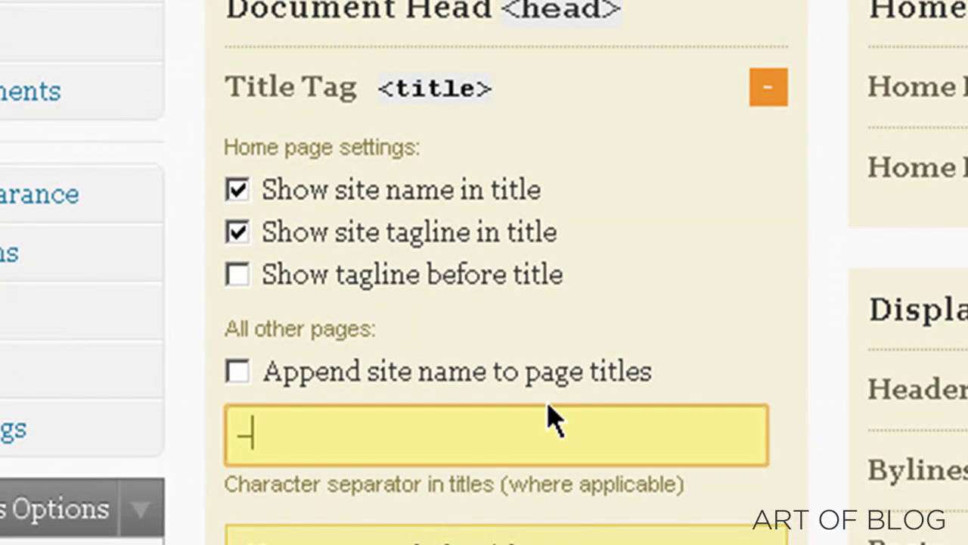
left_click(656, 292)
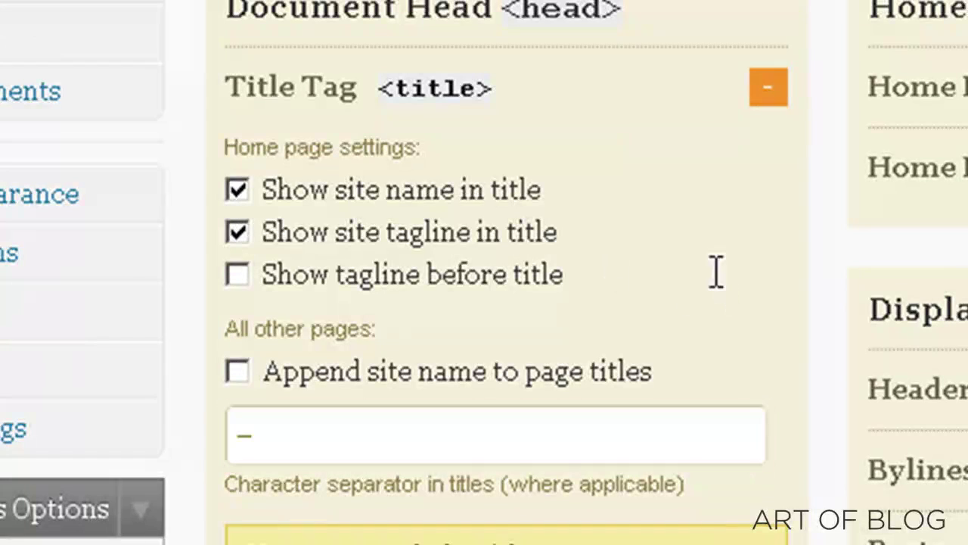
left_click(237, 230)
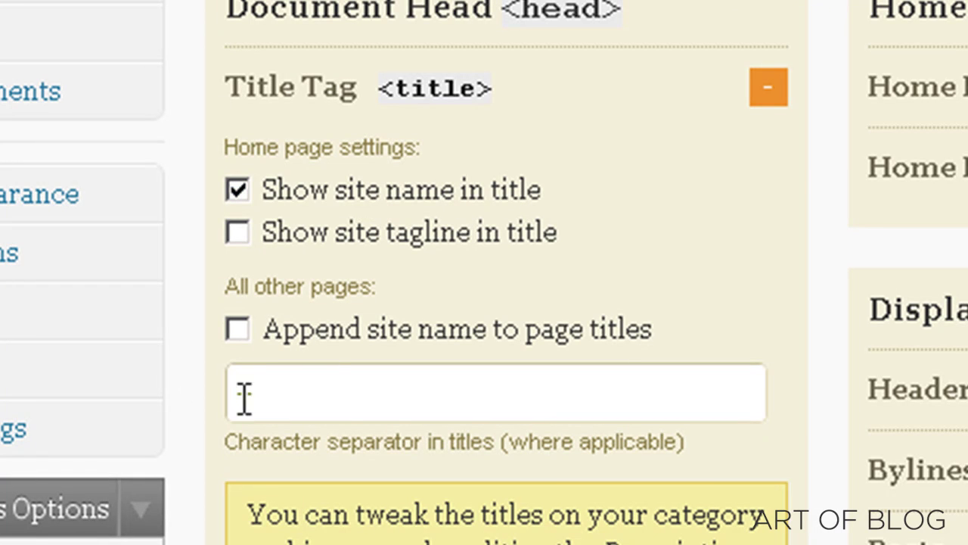
left_click(238, 329)
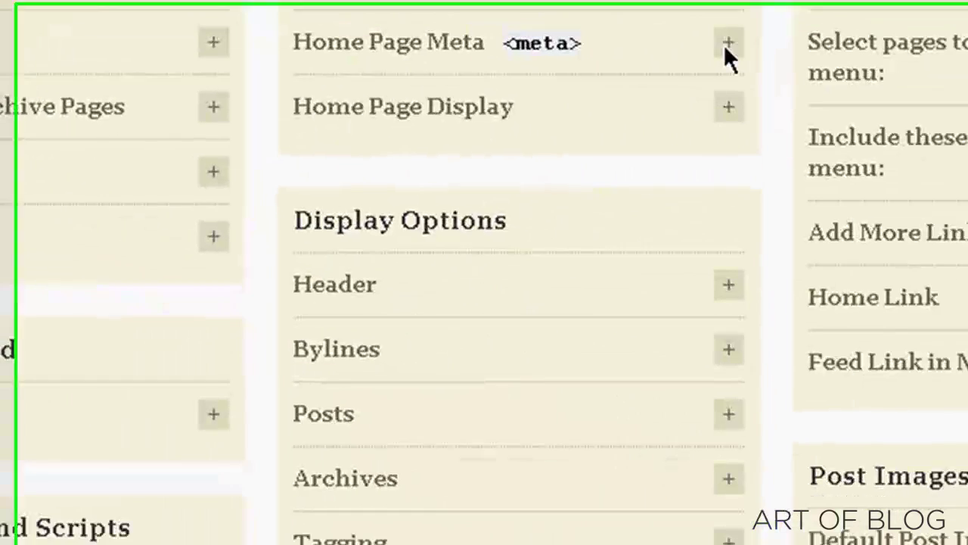
- Expand the Home Page Meta settings and try the description and keywords boxes
left_click(705, 38)
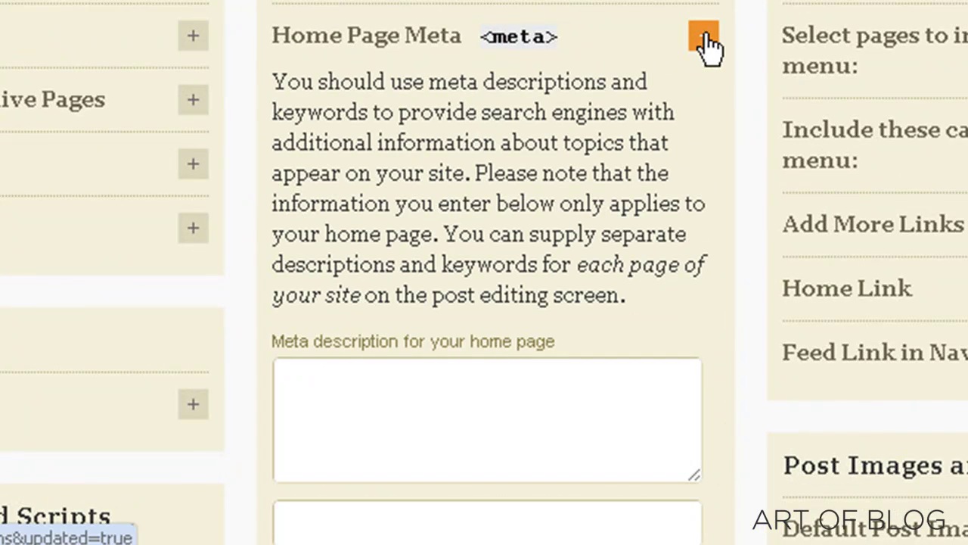
scroll(555, 421, "down", 3)
left_click(556, 285)
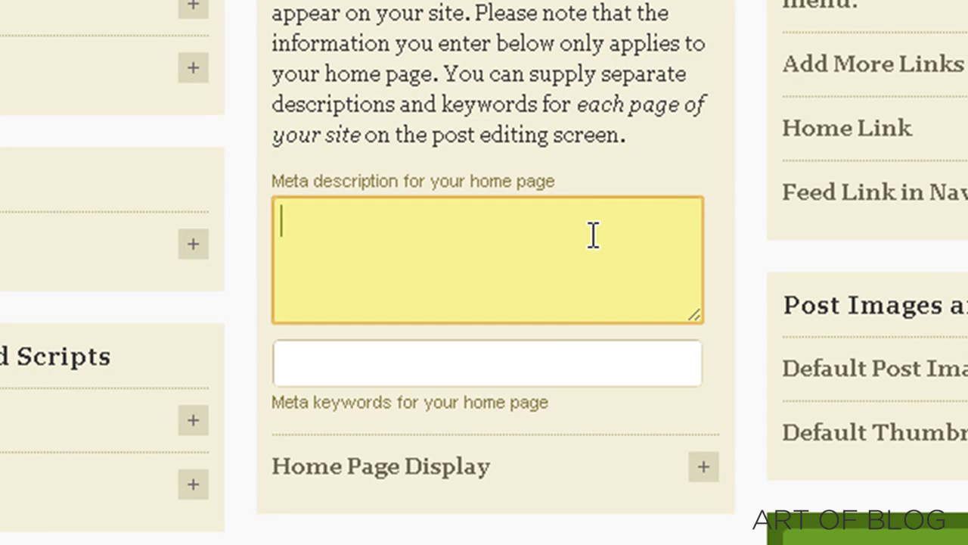
right_click(593, 234)
left_click(571, 242)
left_click(441, 363)
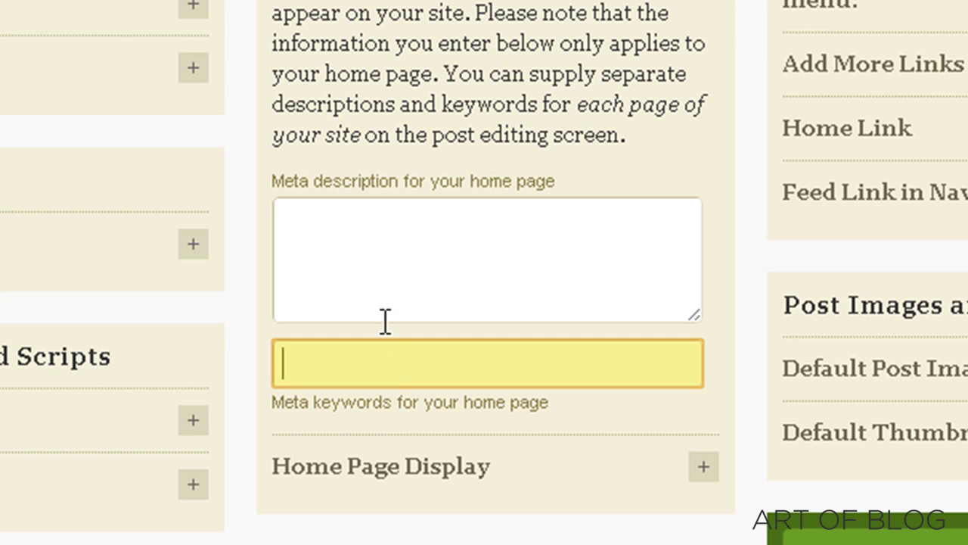
left_click(400, 266)
left_click(417, 360)
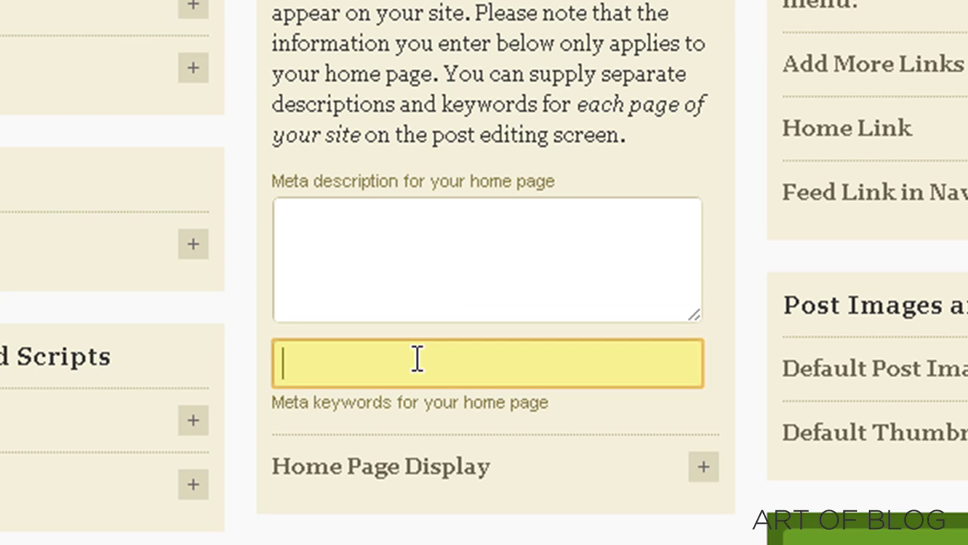
- Enter 'Thesis installation isntructions' as the home page meta description and save the options
left_click(393, 269)
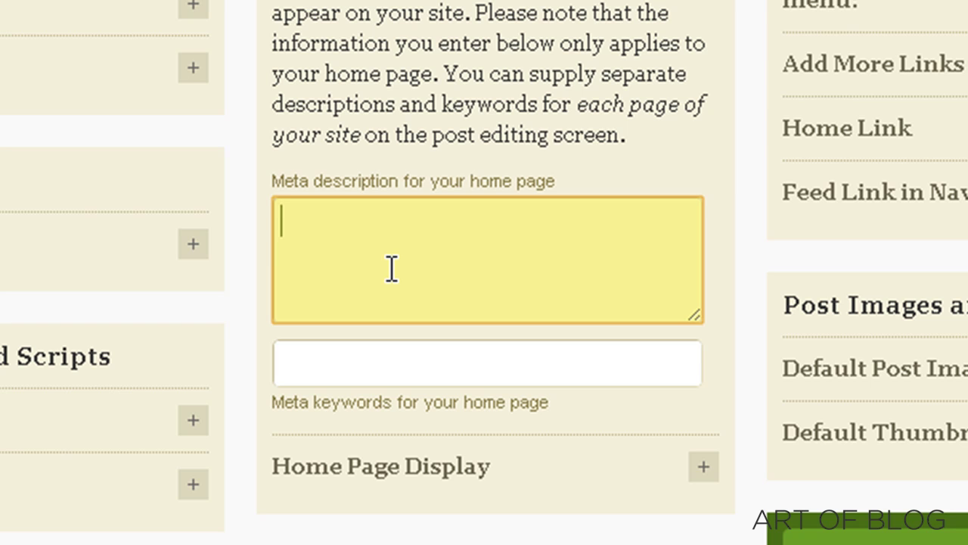
type("Thesis inst")
type("alla")
key("BackSpace")
type("llation isntructions")
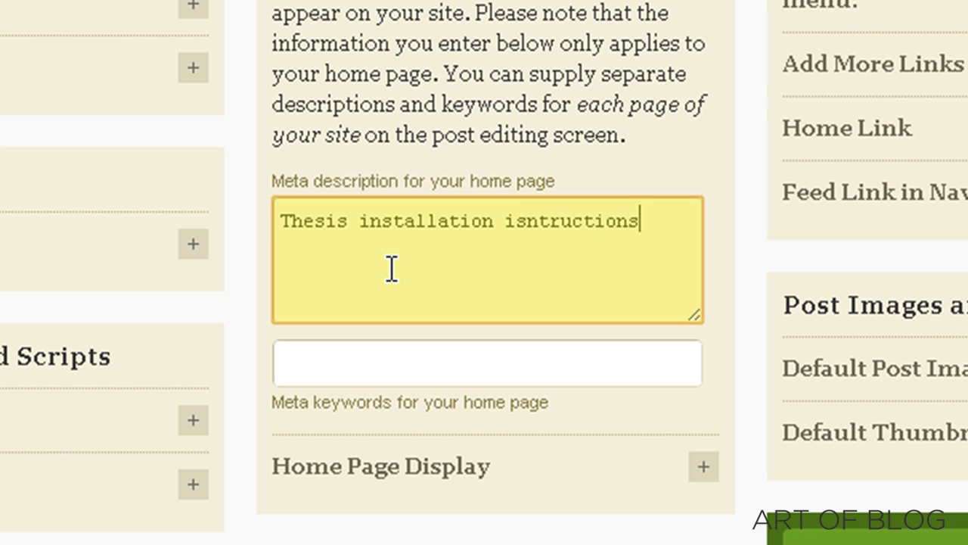
left_click(698, 155)
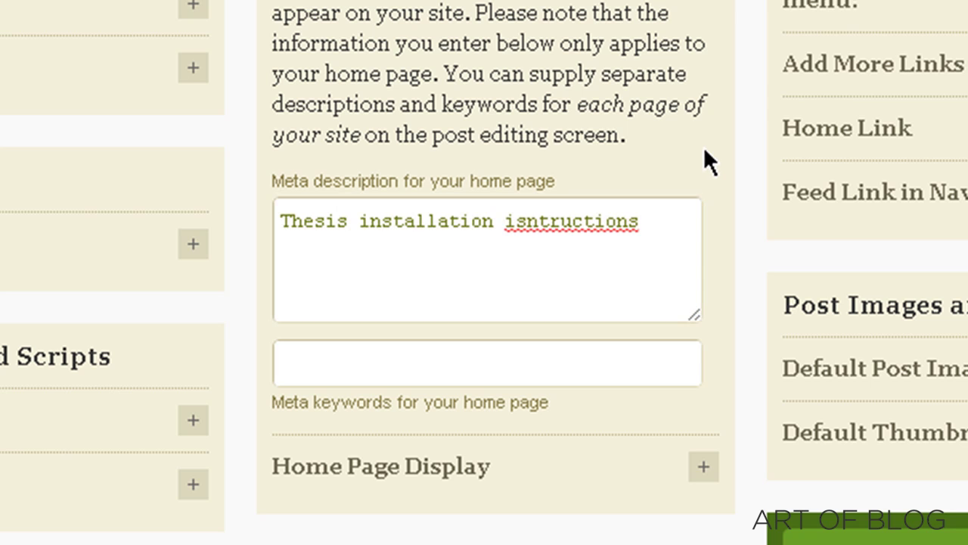
scroll(706, 151, "down", 5)
scroll(645, 83, "up", 5)
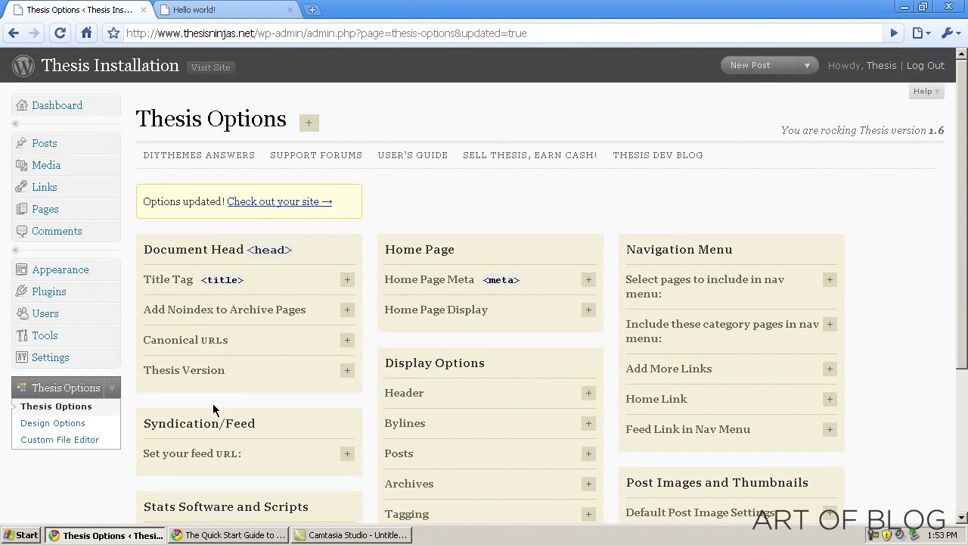
- Open the Hello world! post from the Posts list for editing
left_click(111, 144)
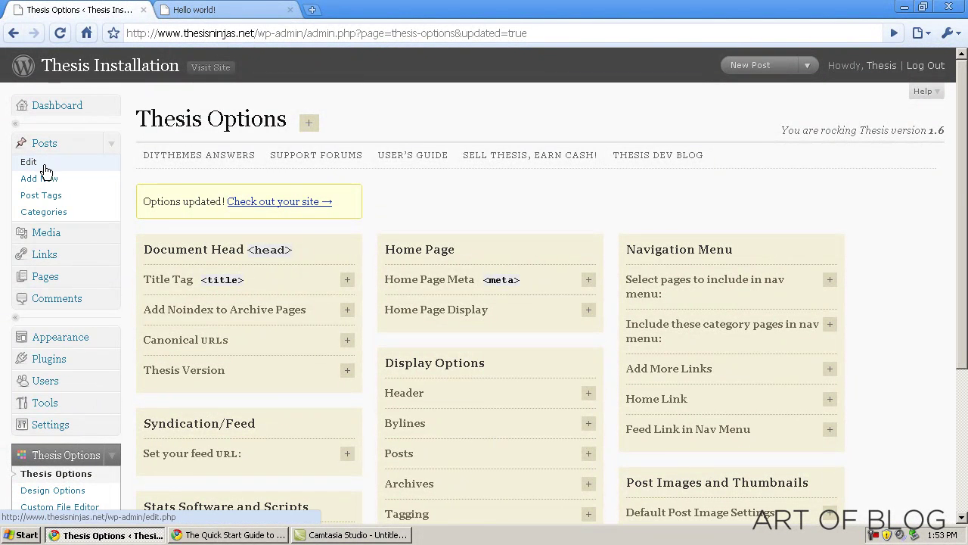
left_click(44, 179)
left_click(47, 164)
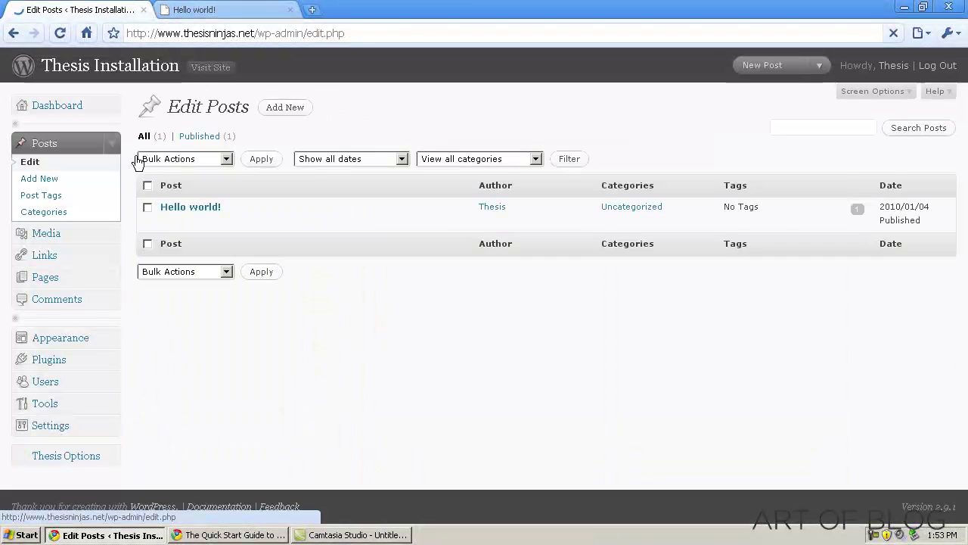
left_click(167, 226)
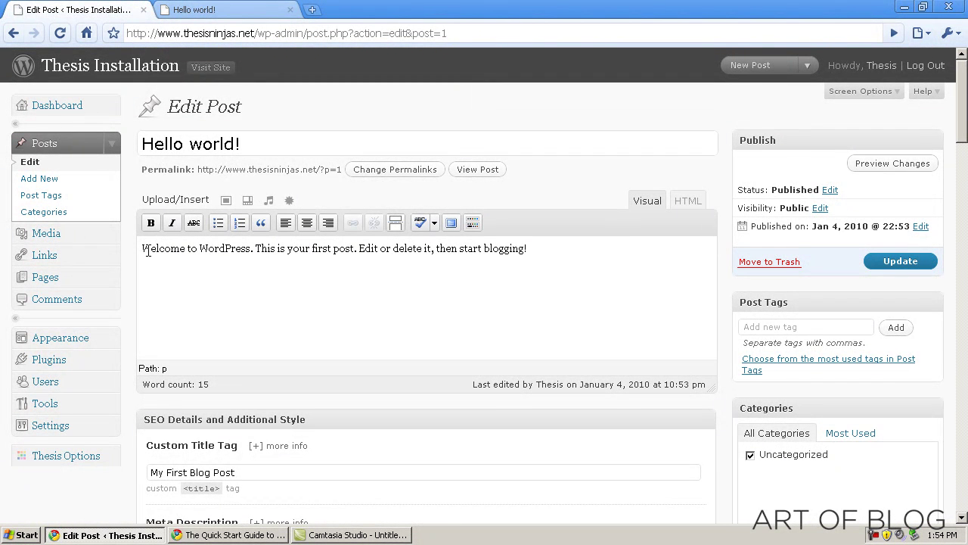
- Review the post's SEO title tag, meta keywords 'blog, post' and meta description
scroll(168, 268, "down", 4)
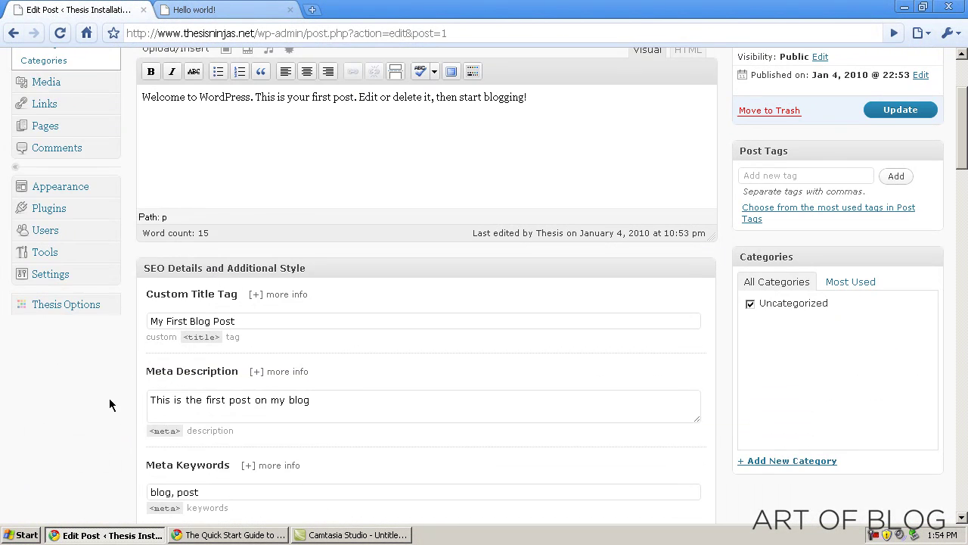
left_click(244, 169)
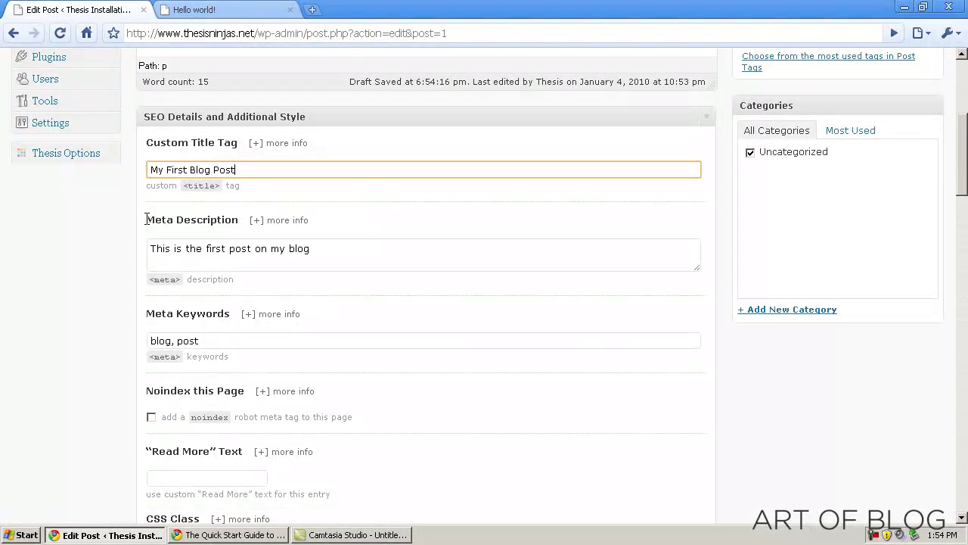
left_click(232, 341)
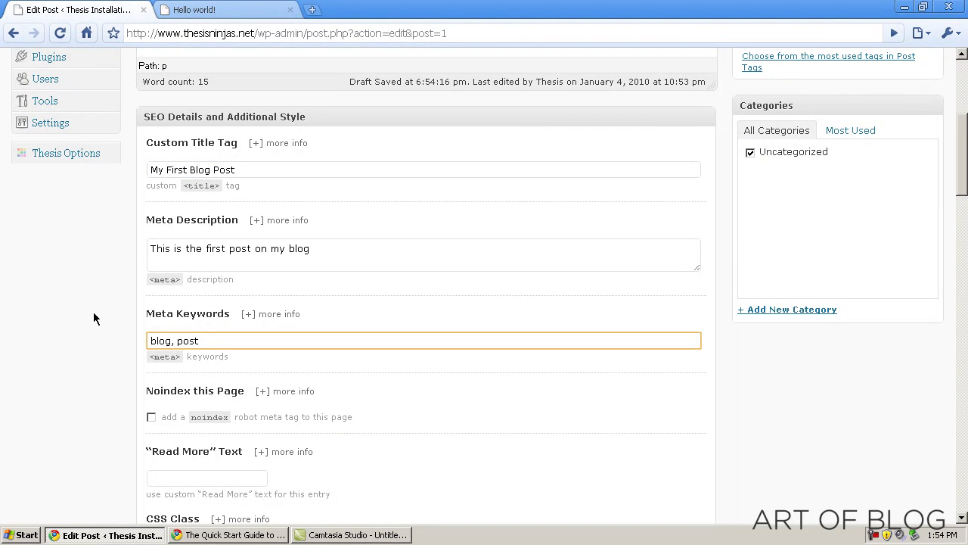
left_click(258, 178)
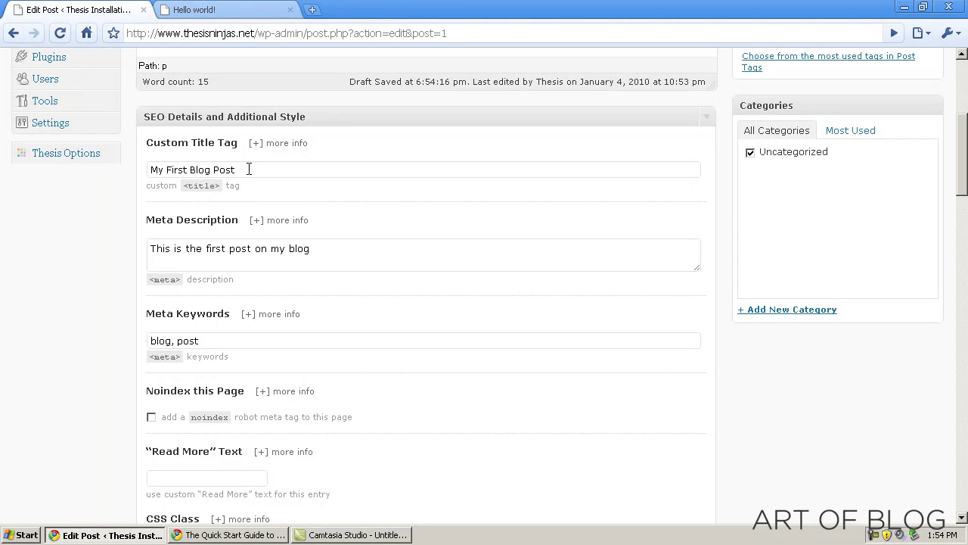
left_click(328, 246)
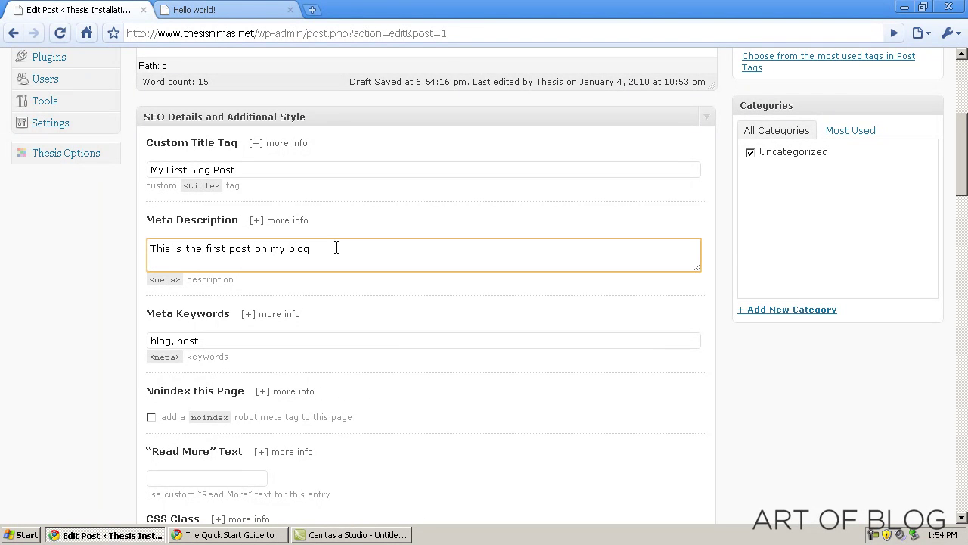
triple_click(147, 248)
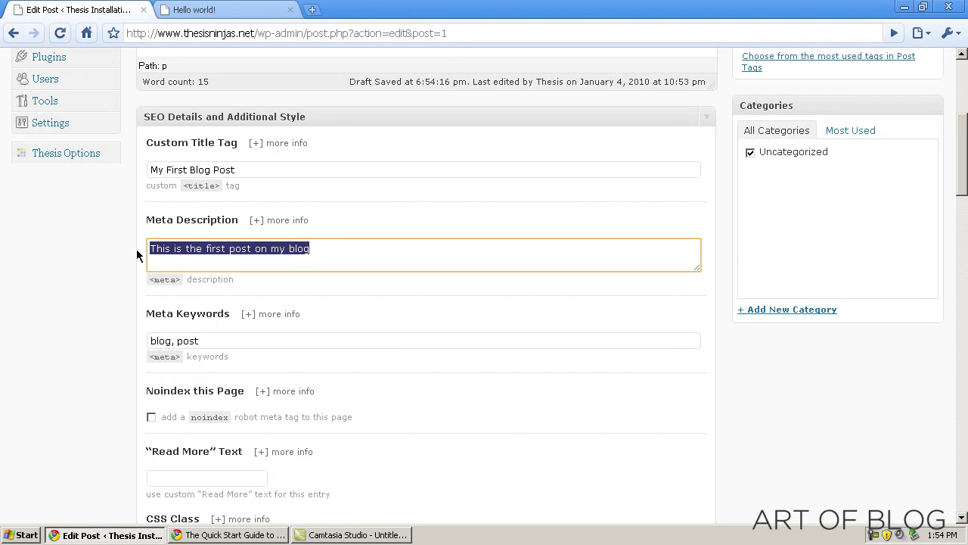
left_click(329, 247)
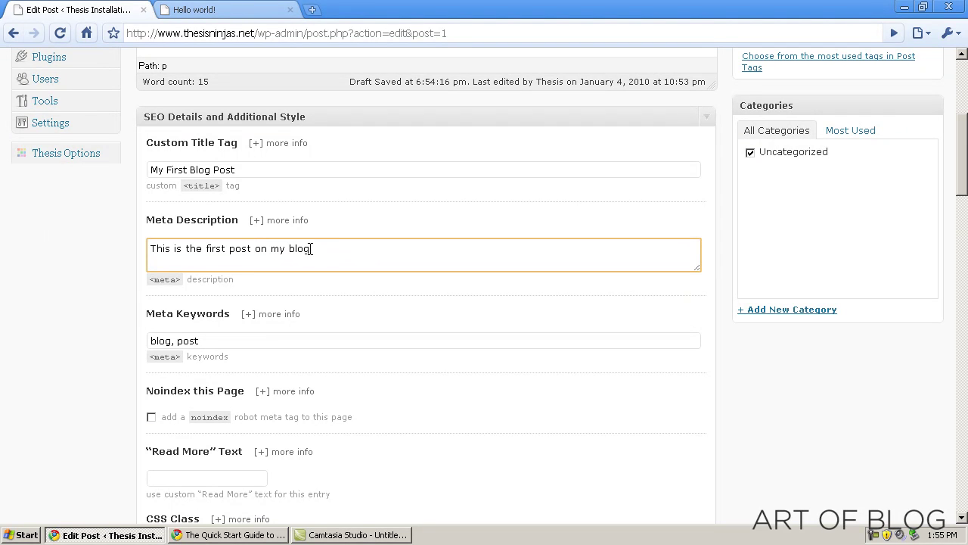
left_click(95, 250)
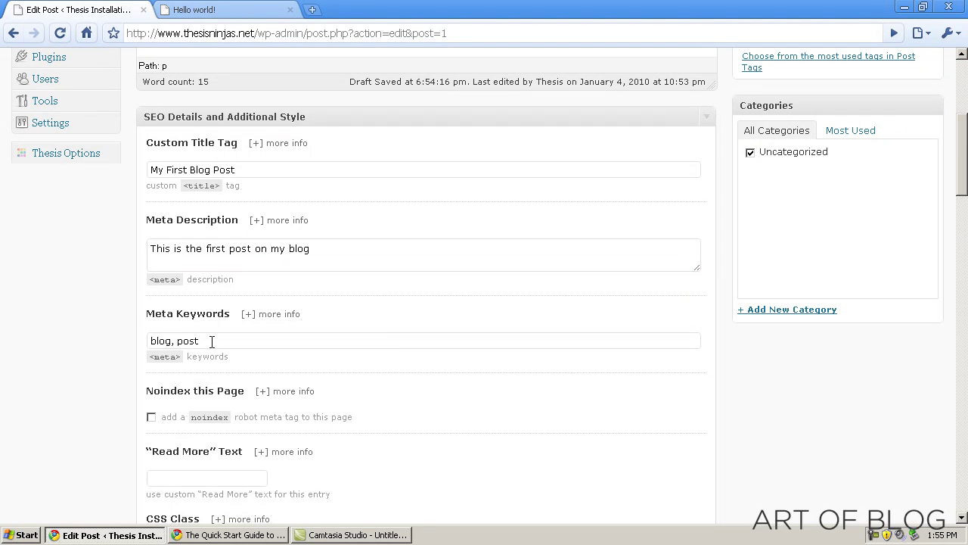
scroll(119, 244, "up", 4)
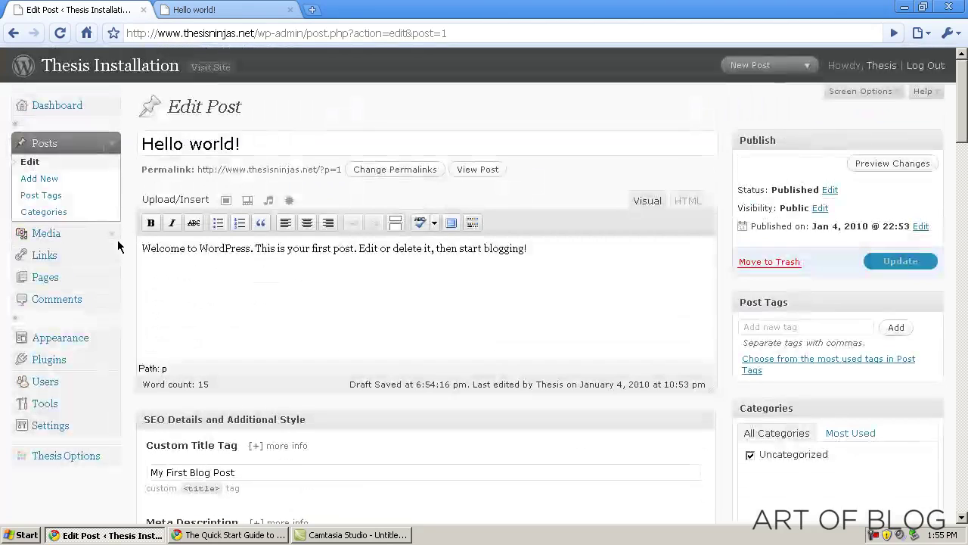
left_click(273, 143)
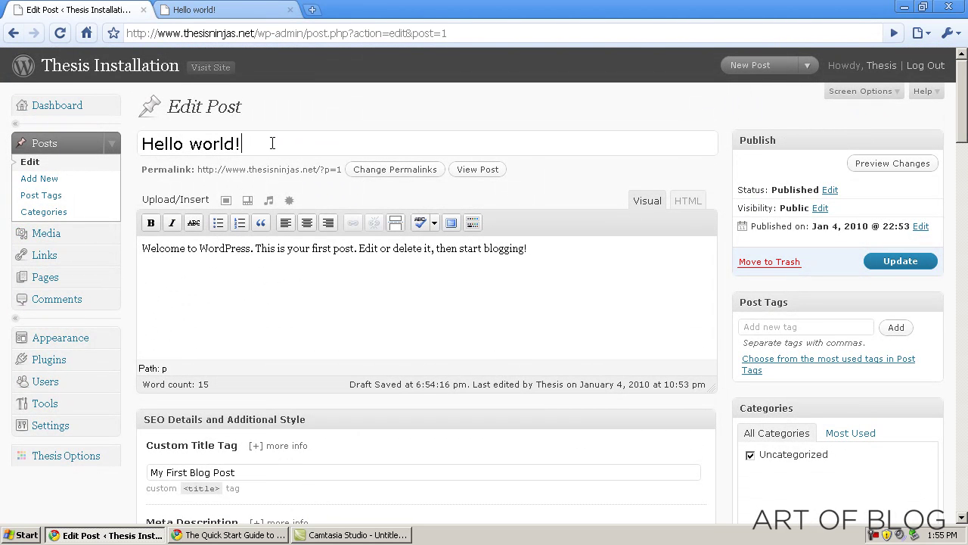
left_click(599, 252)
left_click(254, 147)
left_click_drag(236, 147, 150, 152)
left_click(257, 143)
scroll(270, 283, "down", 4)
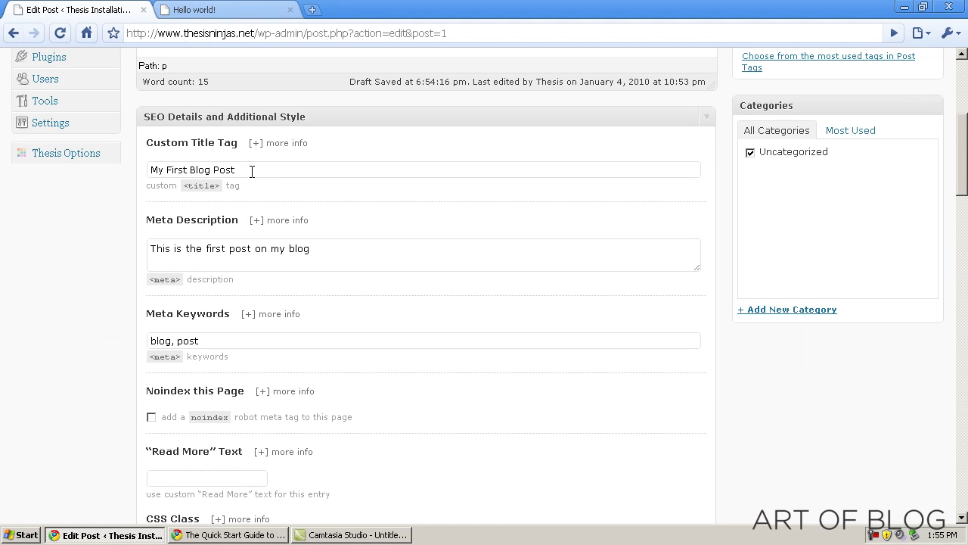
left_click_drag(252, 170, 65, 167)
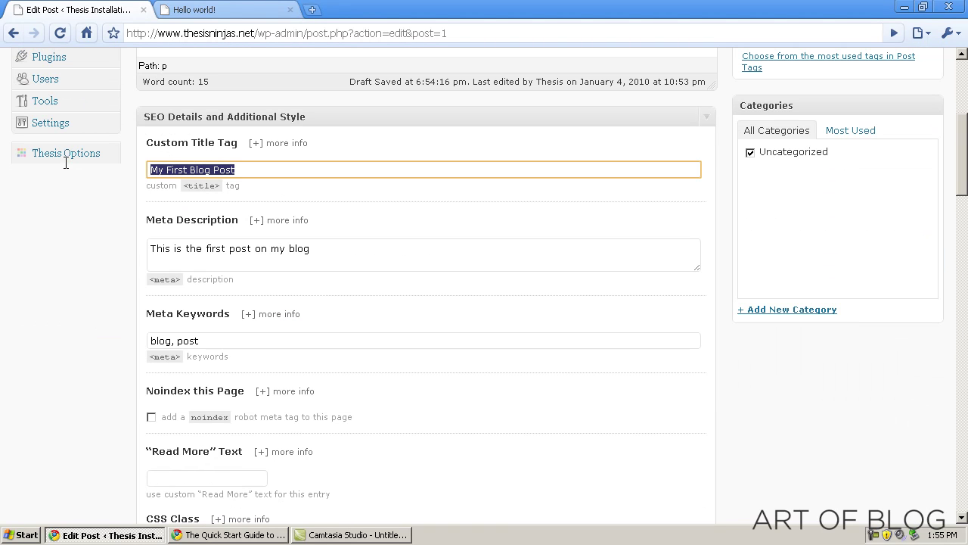
left_click(123, 198)
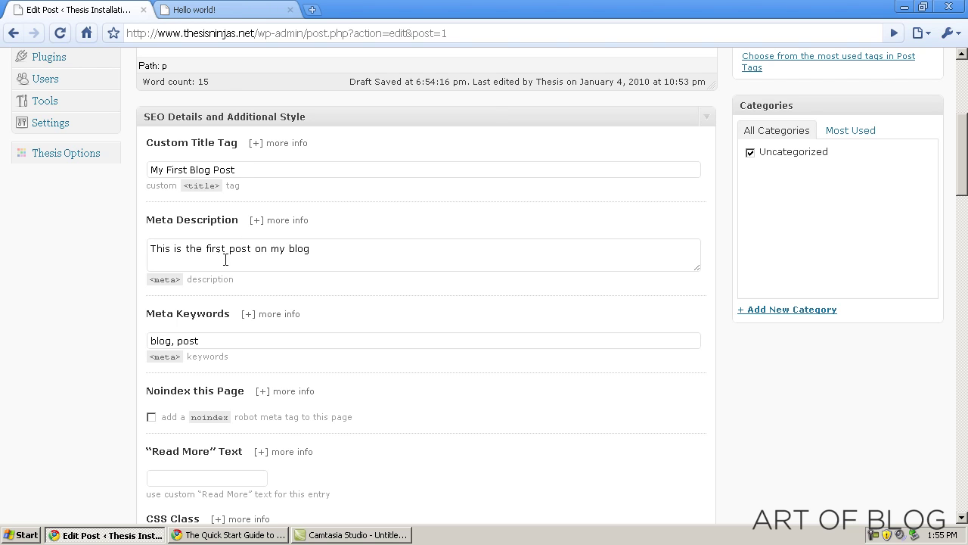
left_click(265, 169)
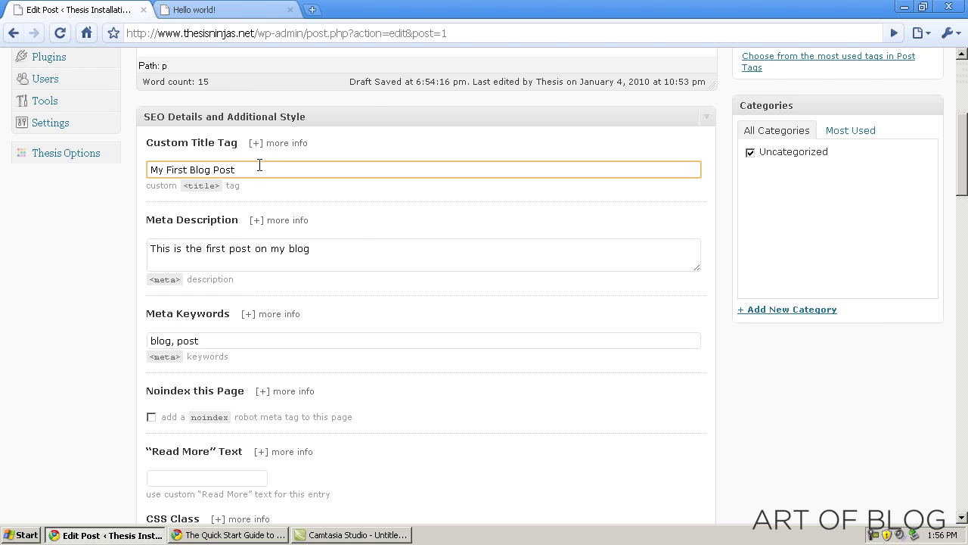
left_click(359, 247)
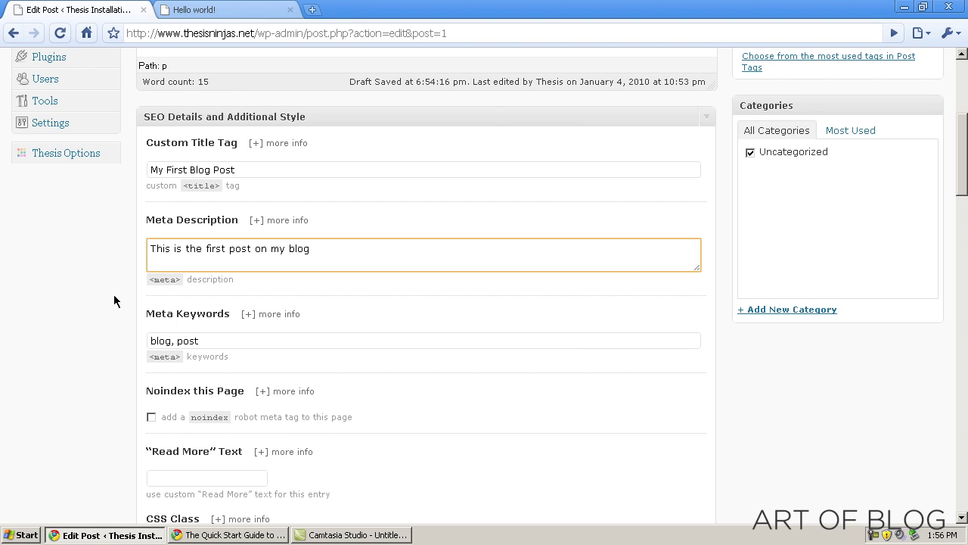
left_click(92, 255)
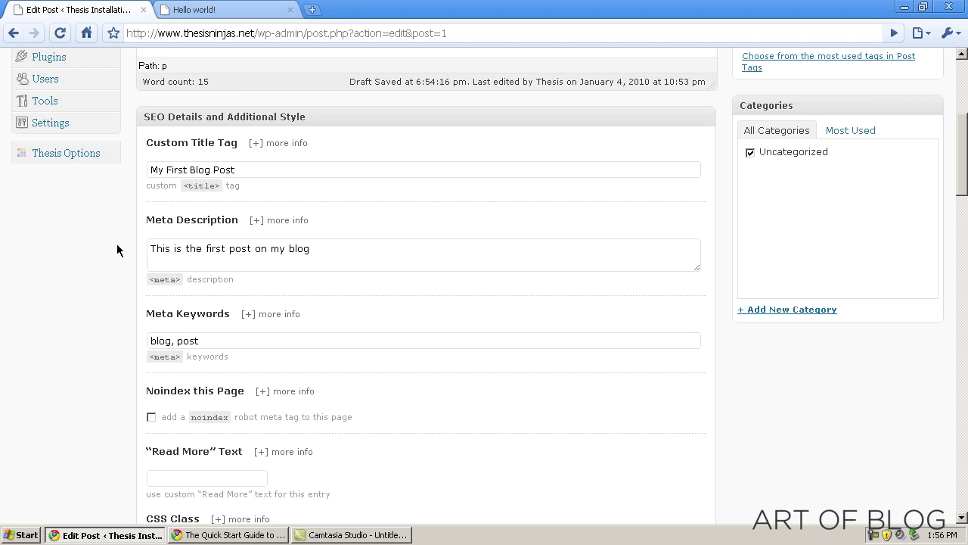